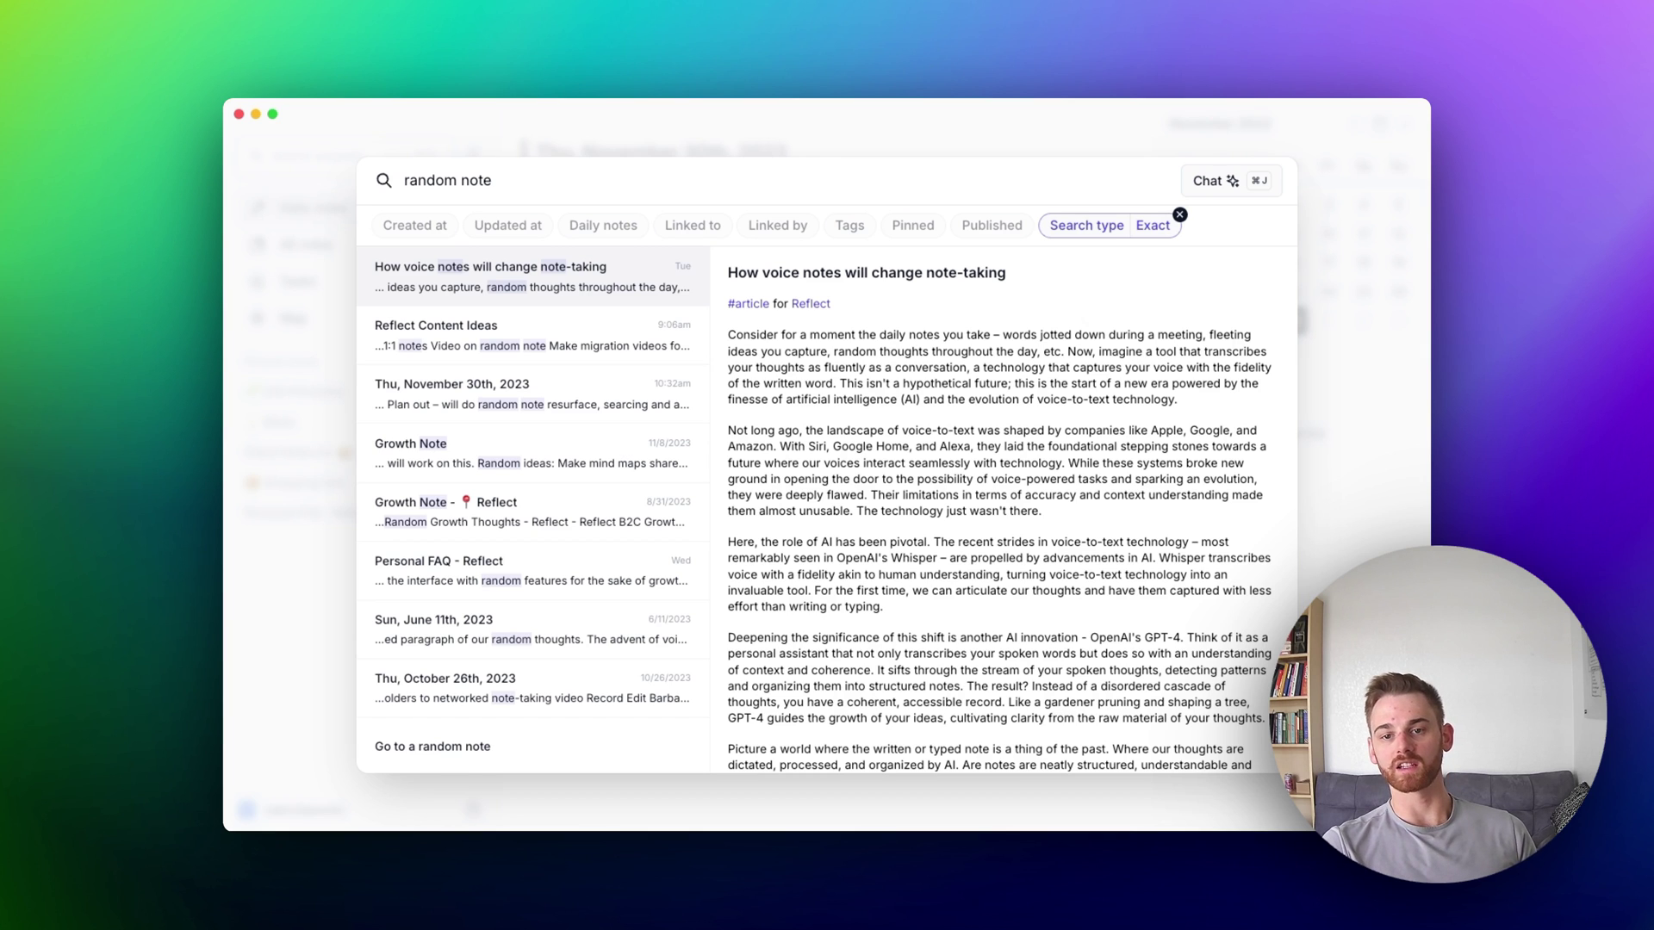
# Go to a random note from the search for "random note" and highlight the start of its title
pyautogui.scroll(-1, 594, 666)
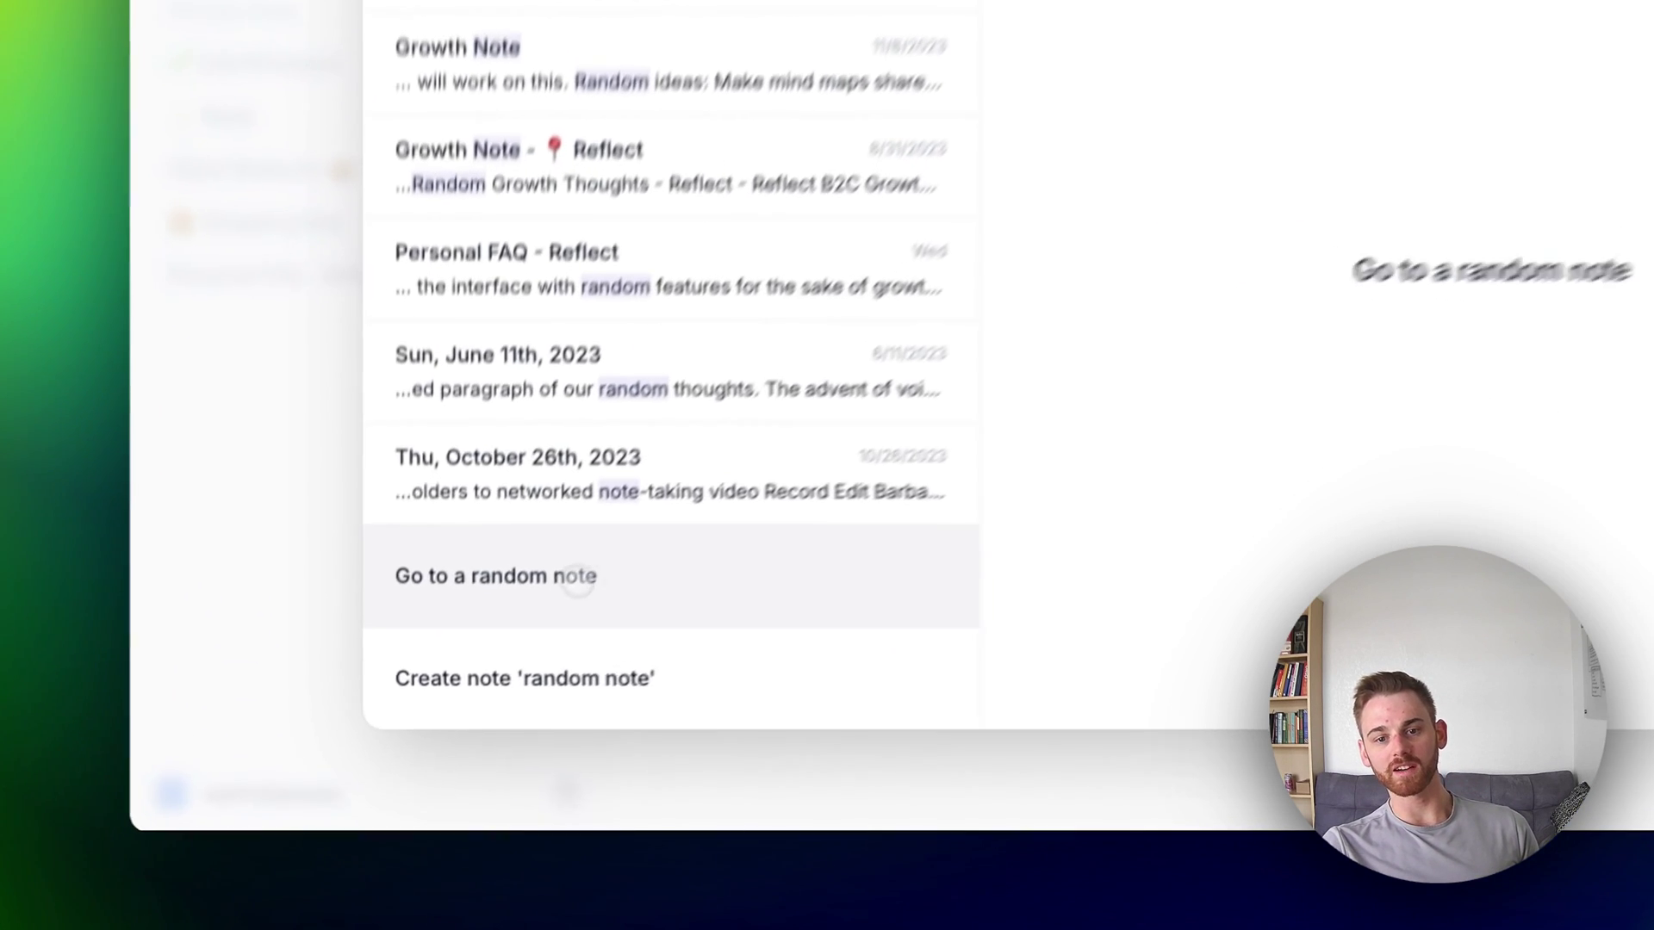
pyautogui.click(474, 687)
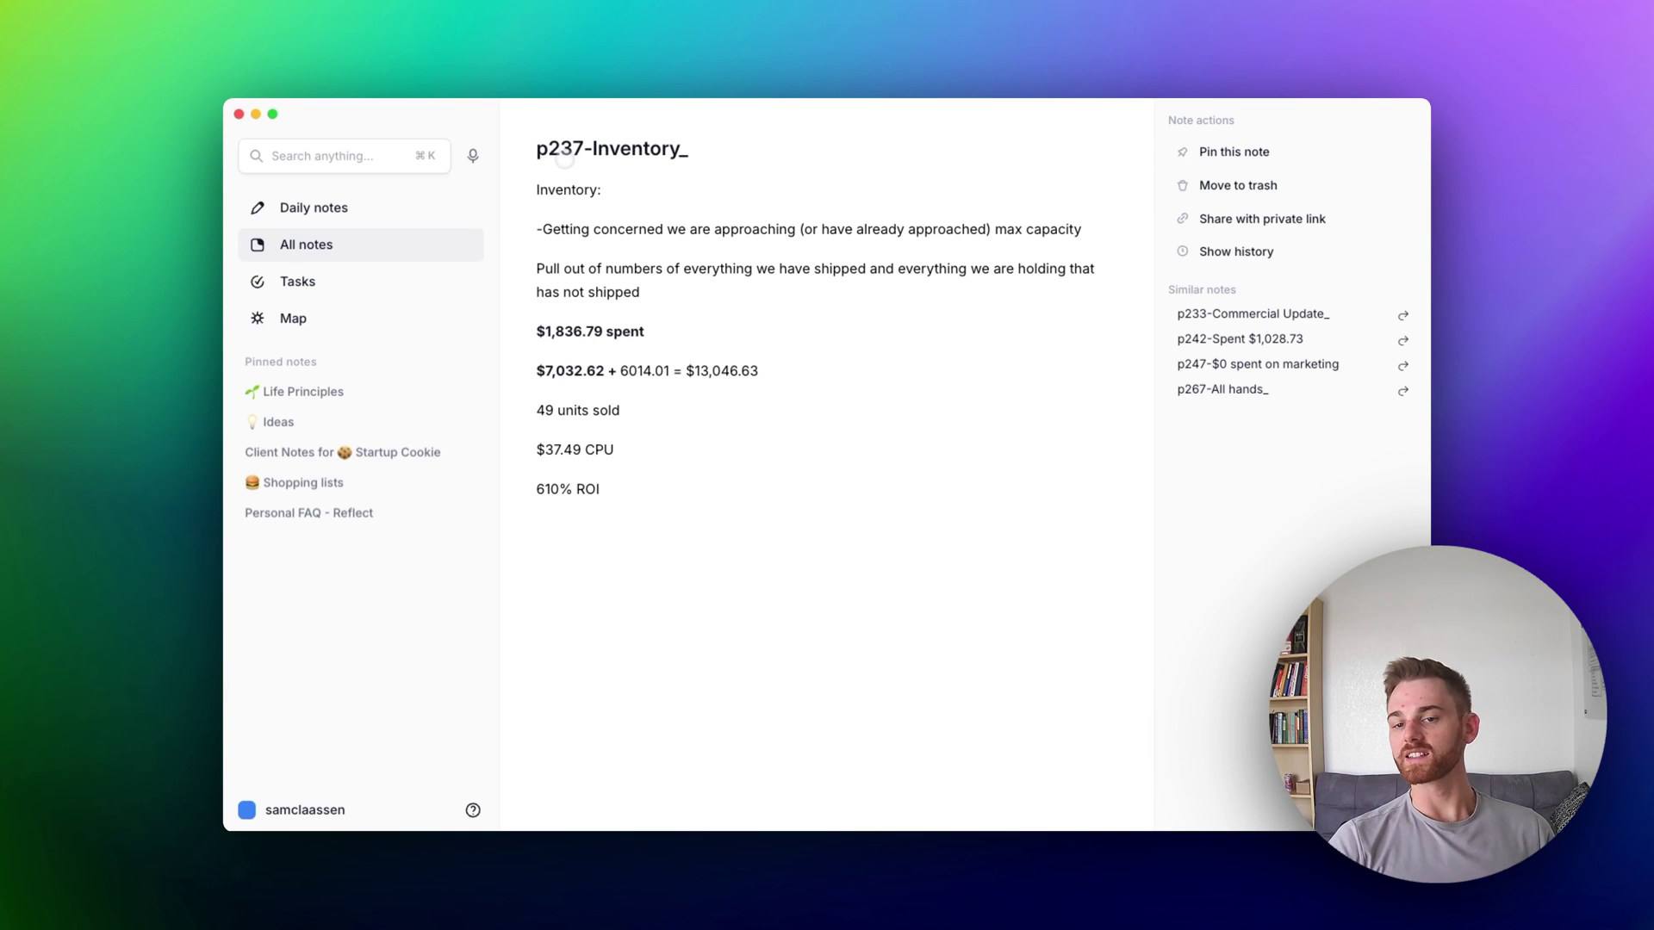
pyautogui.moveTo(550, 155); pyautogui.dragTo(730, 204)
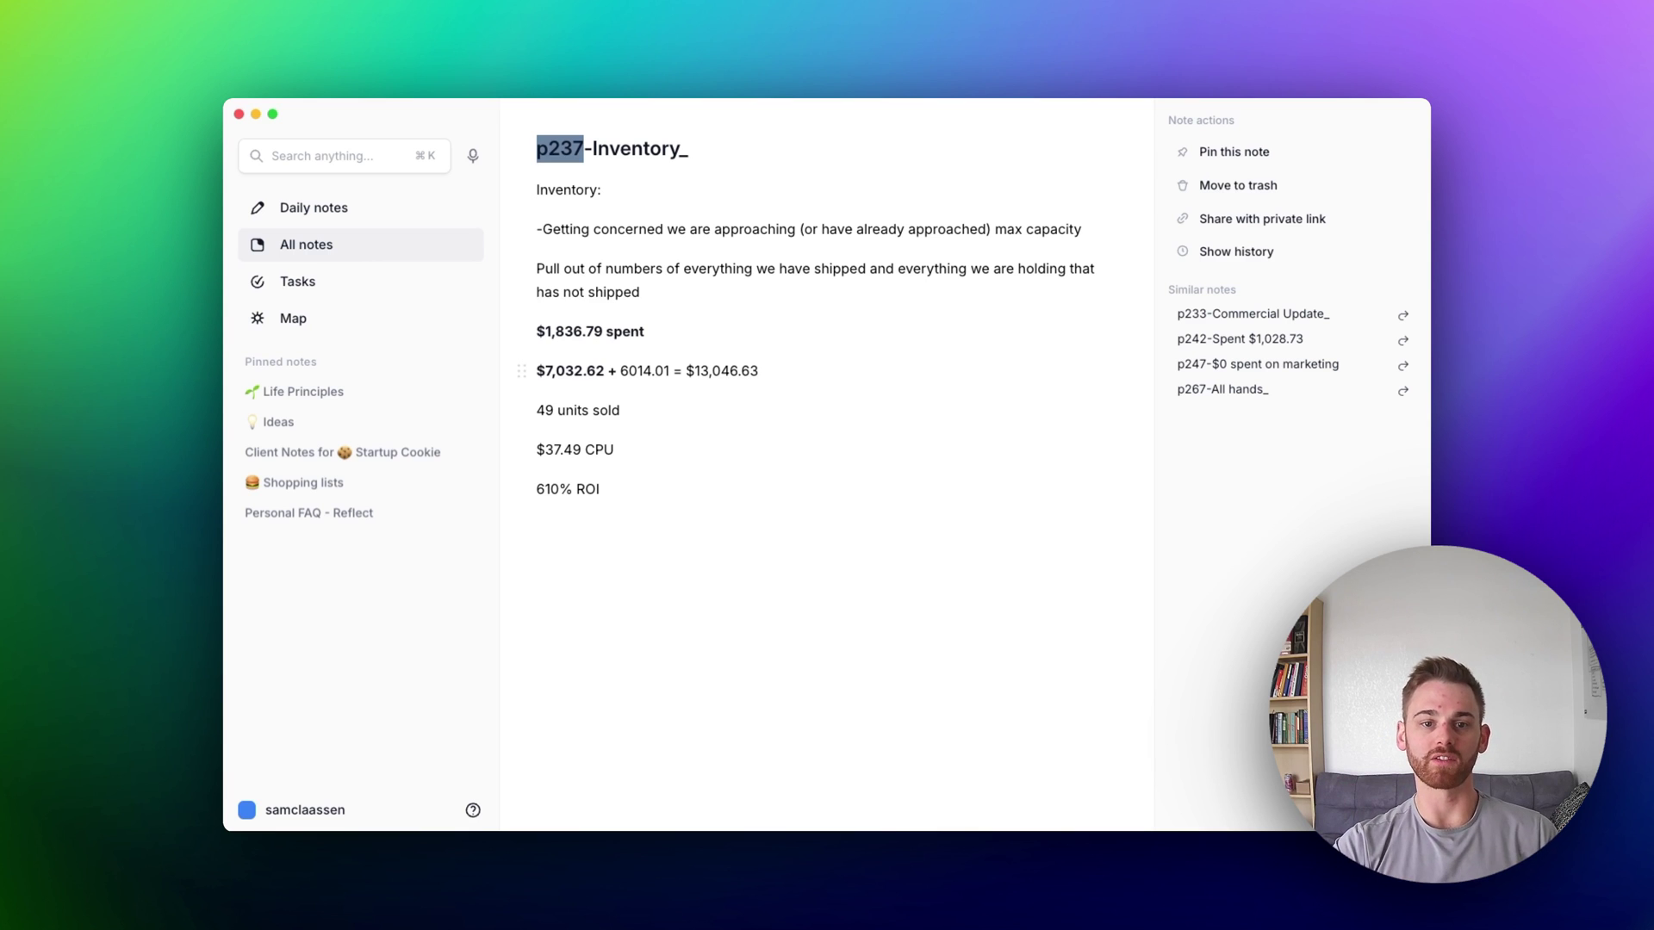
# Add a backlink to tomorrow's date in the November 30th daily note and open the linked daily note
pyautogui.click(368, 204)
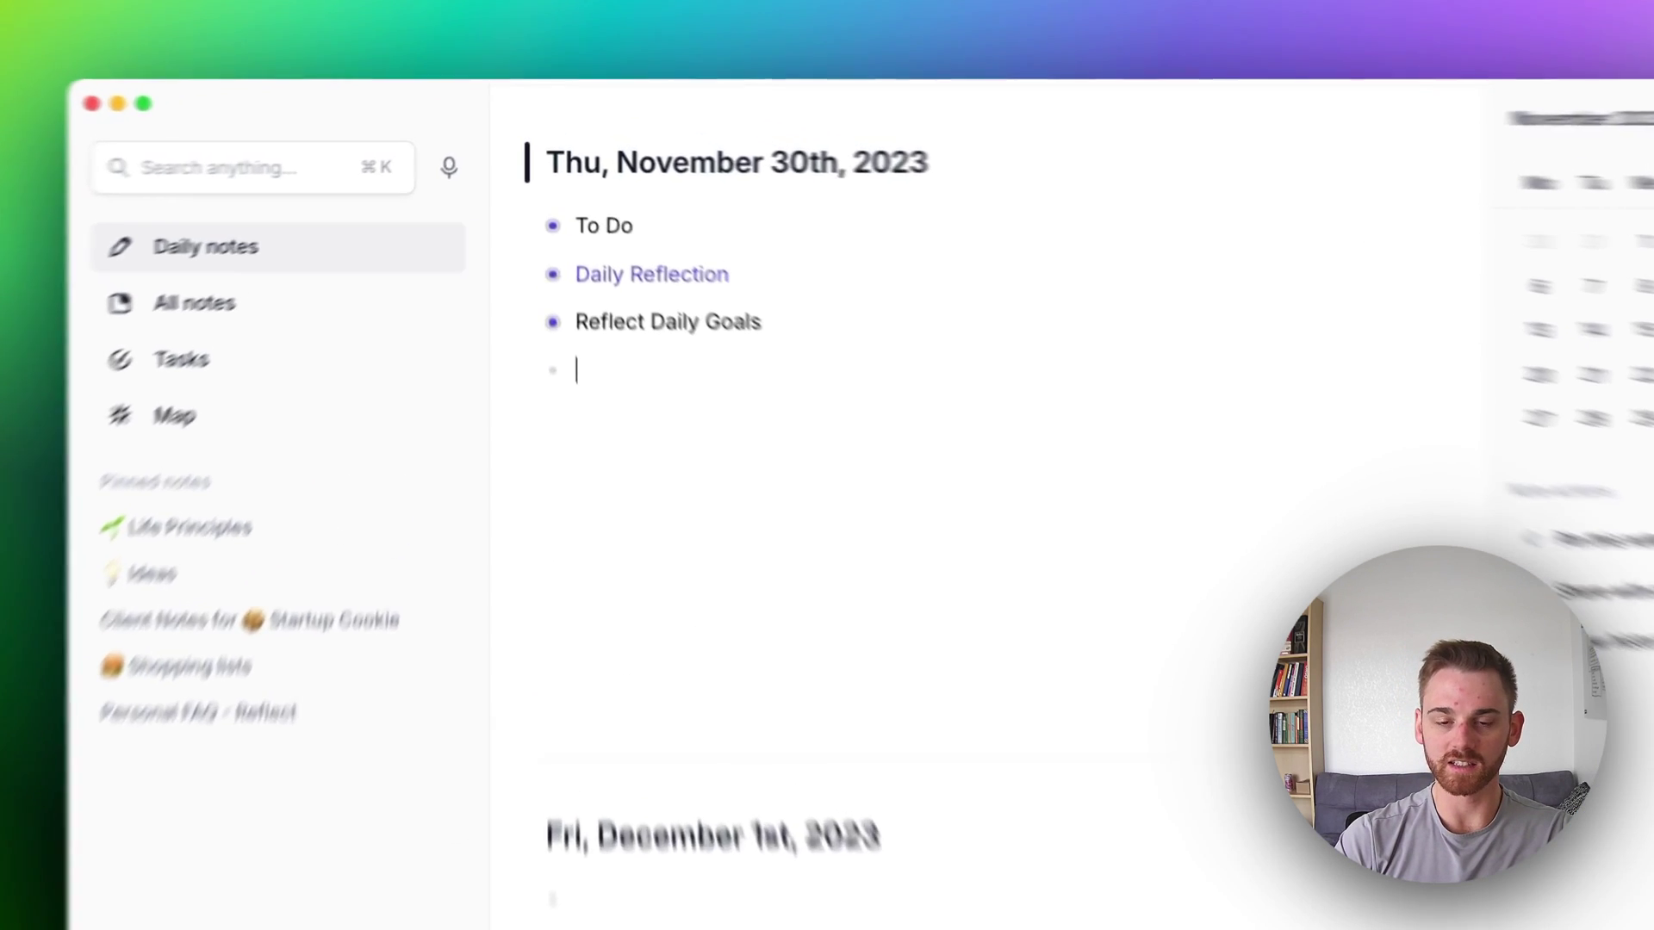
pyautogui.write('[[tomo')
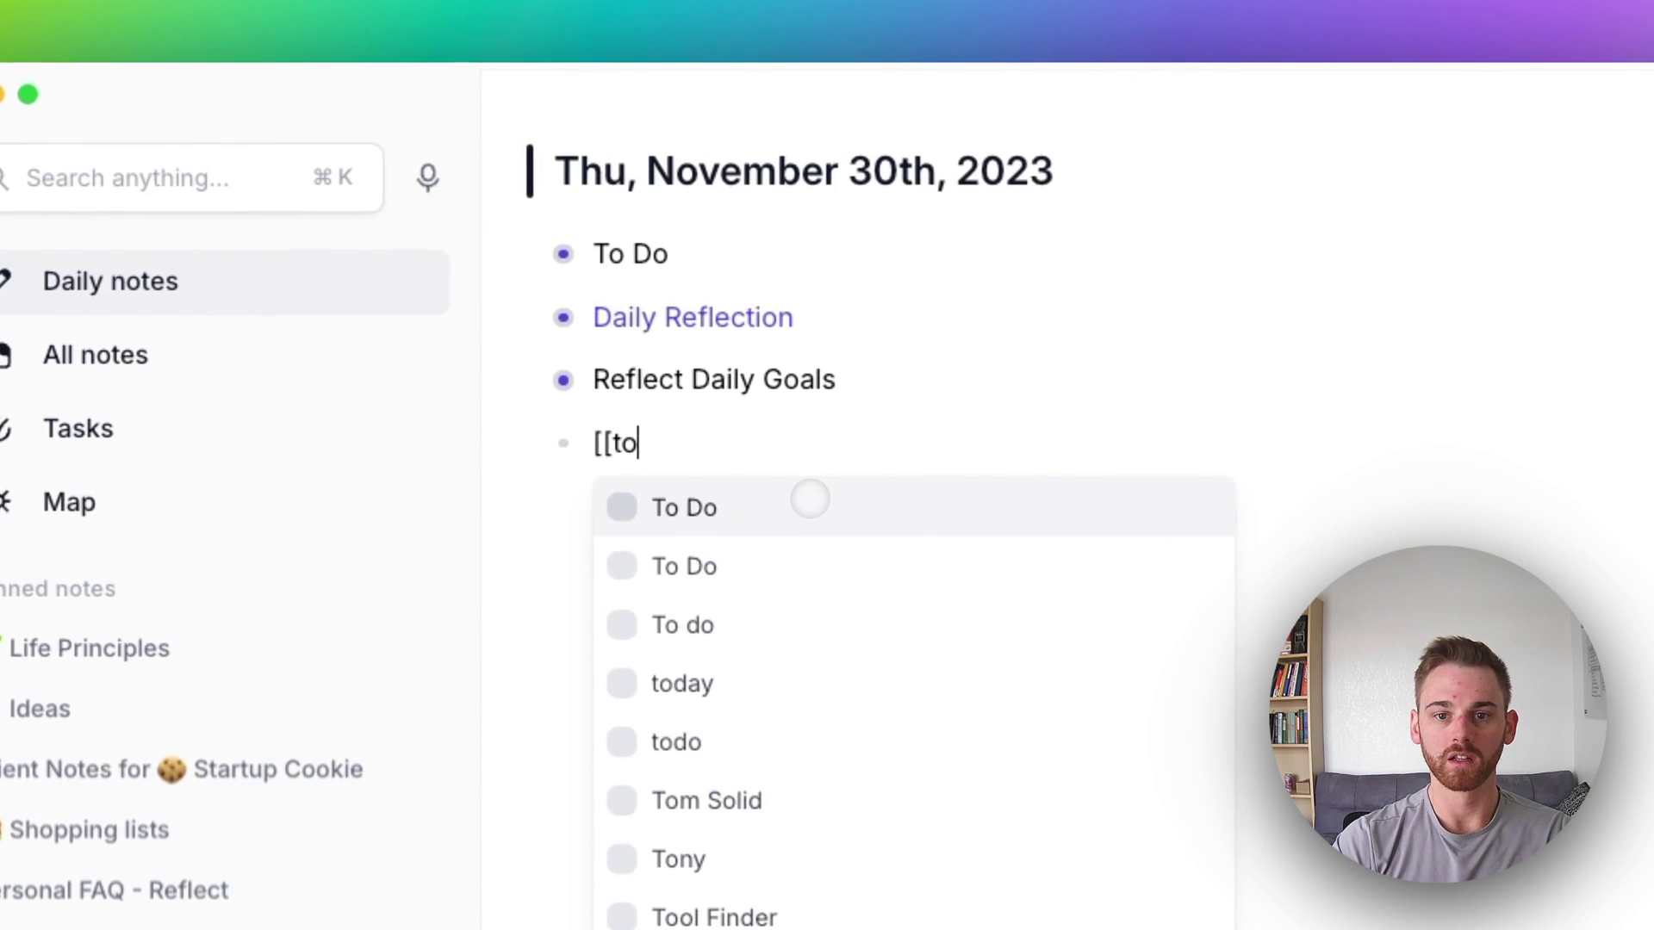
pyautogui.click(811, 500)
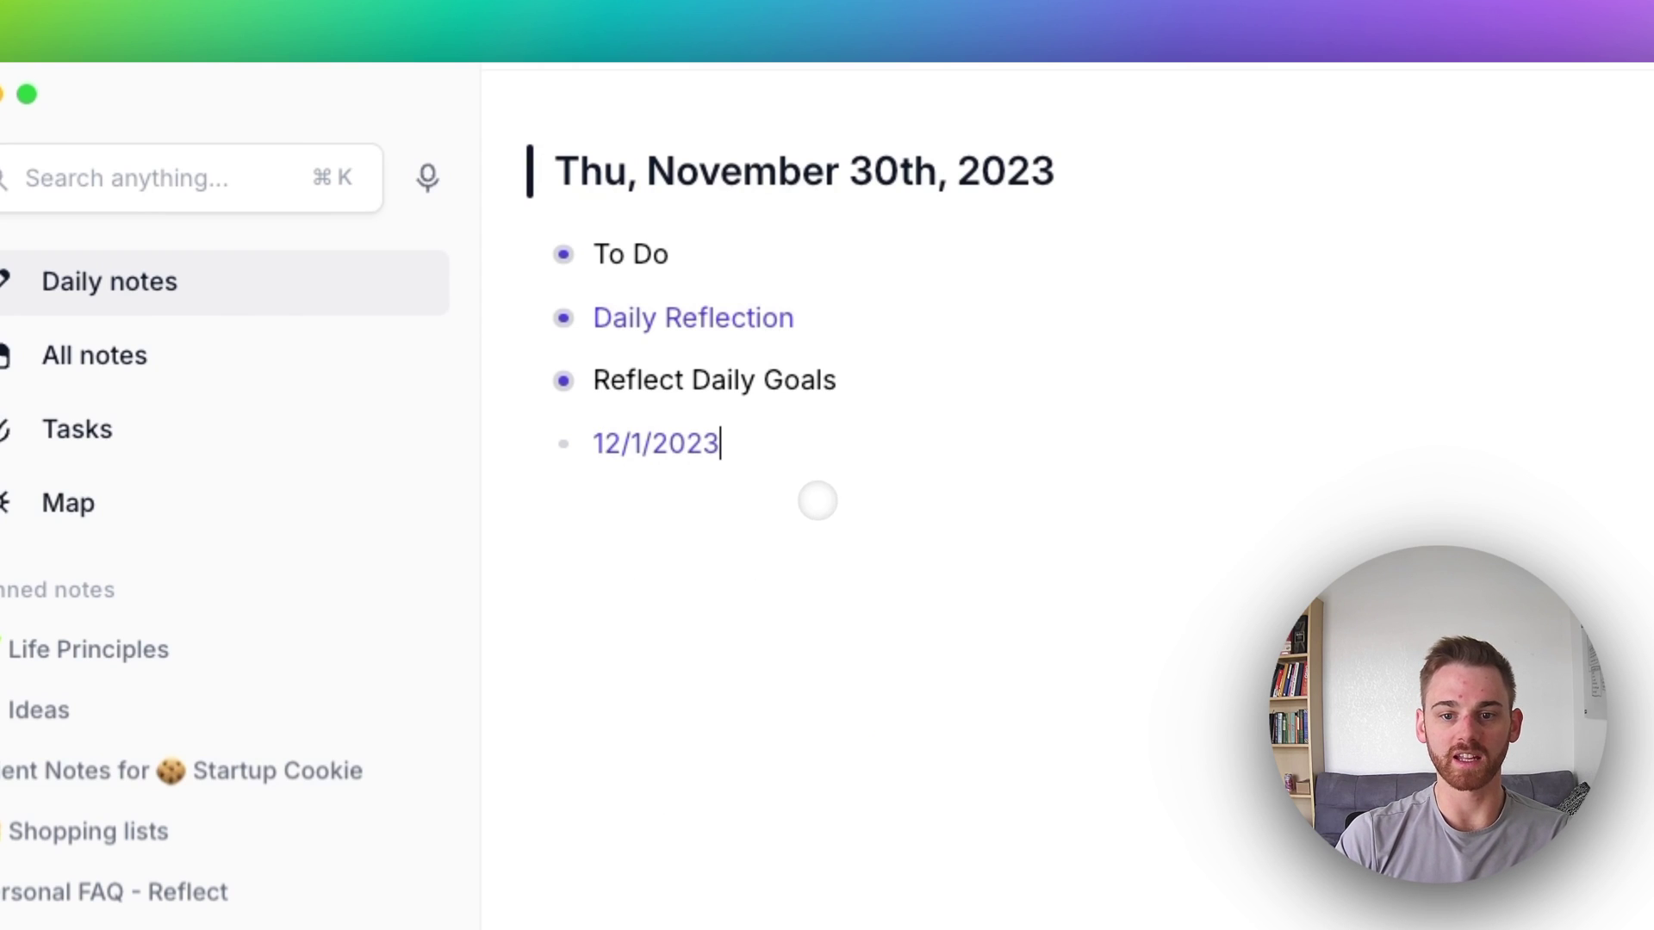
pyautogui.click(669, 440)
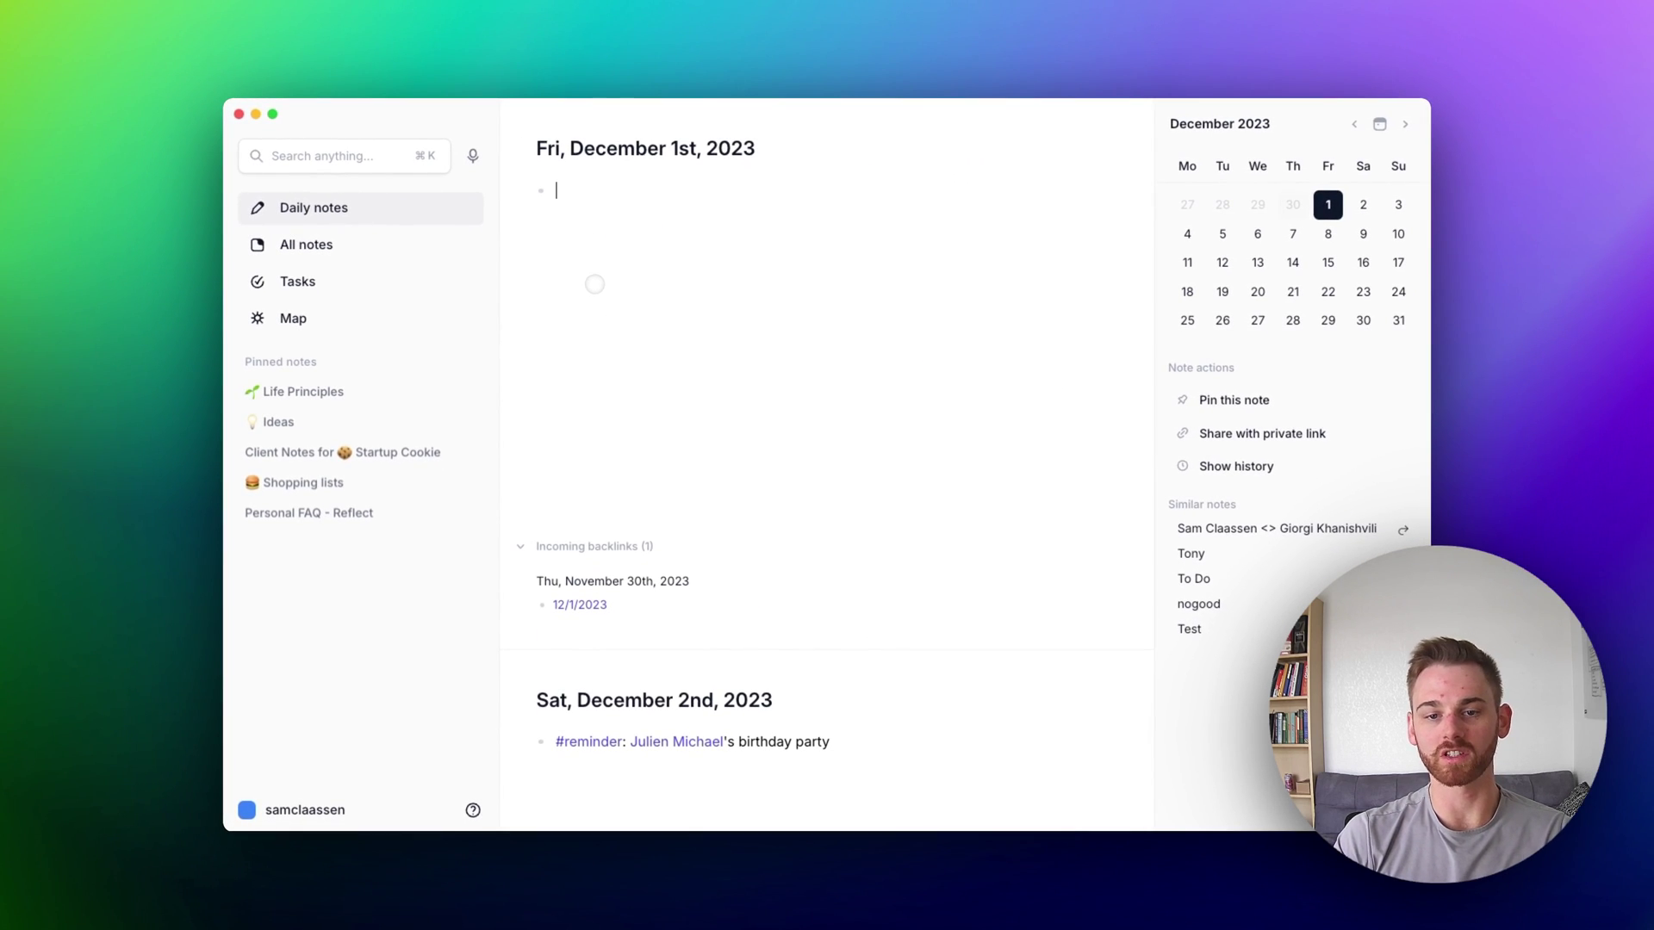
# Delete the 12/1/2023 backlink from the November 30th daily note
pyautogui.scroll(5, 594, 284)
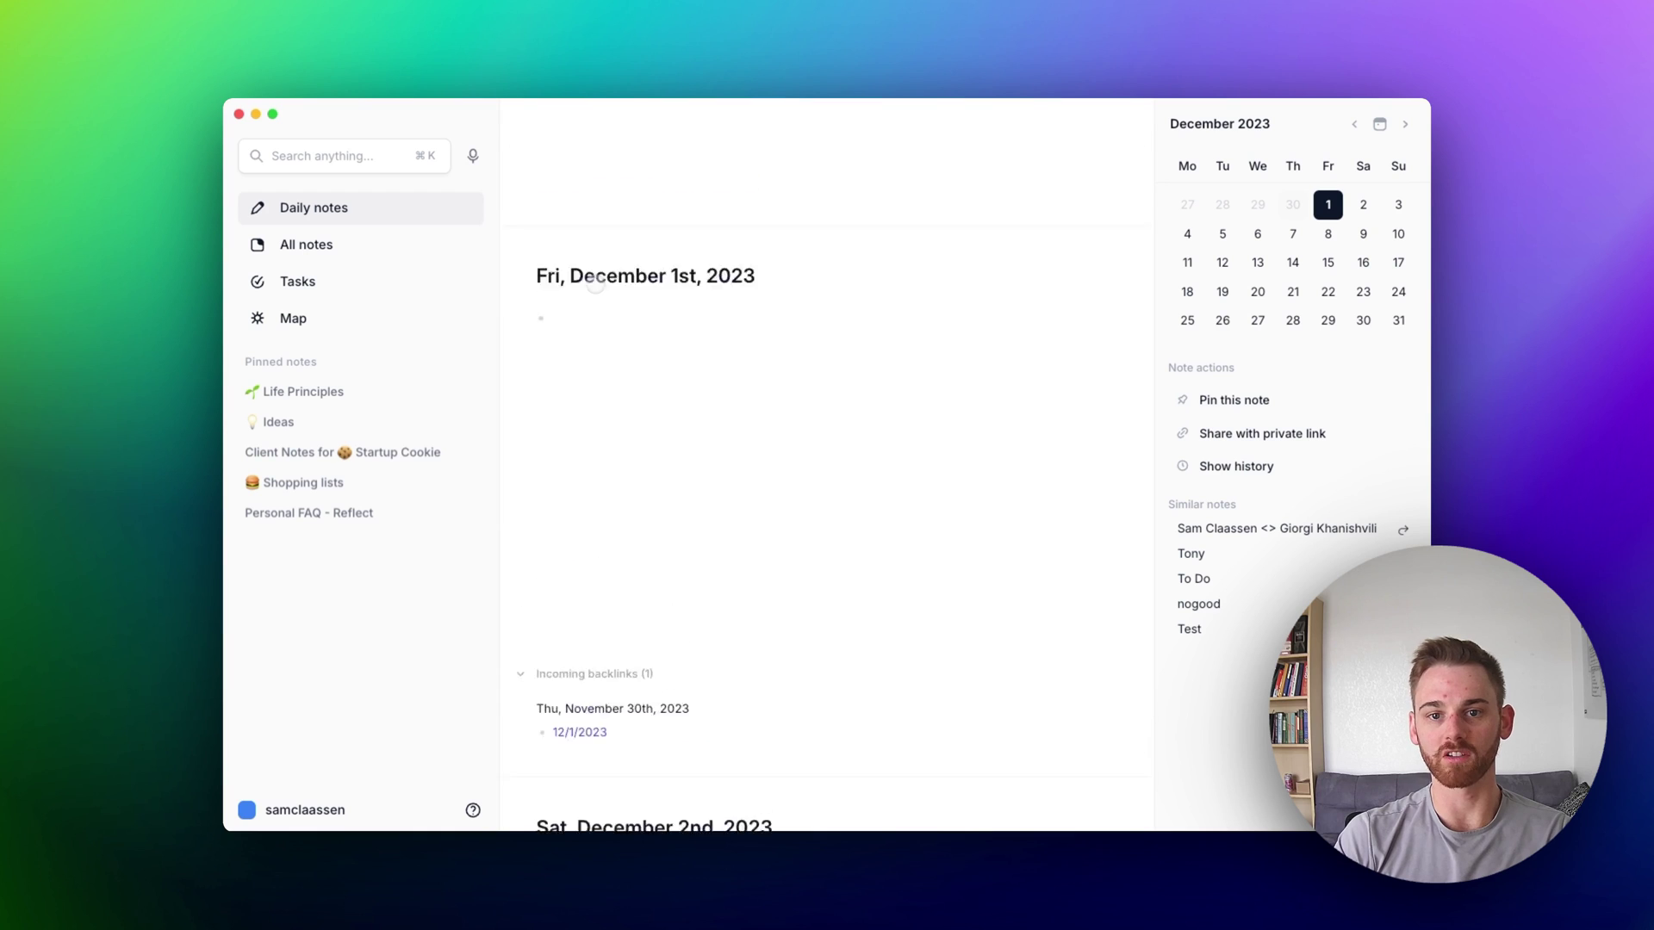
pyautogui.click(653, 281)
pyautogui.tripleClick(655, 284)
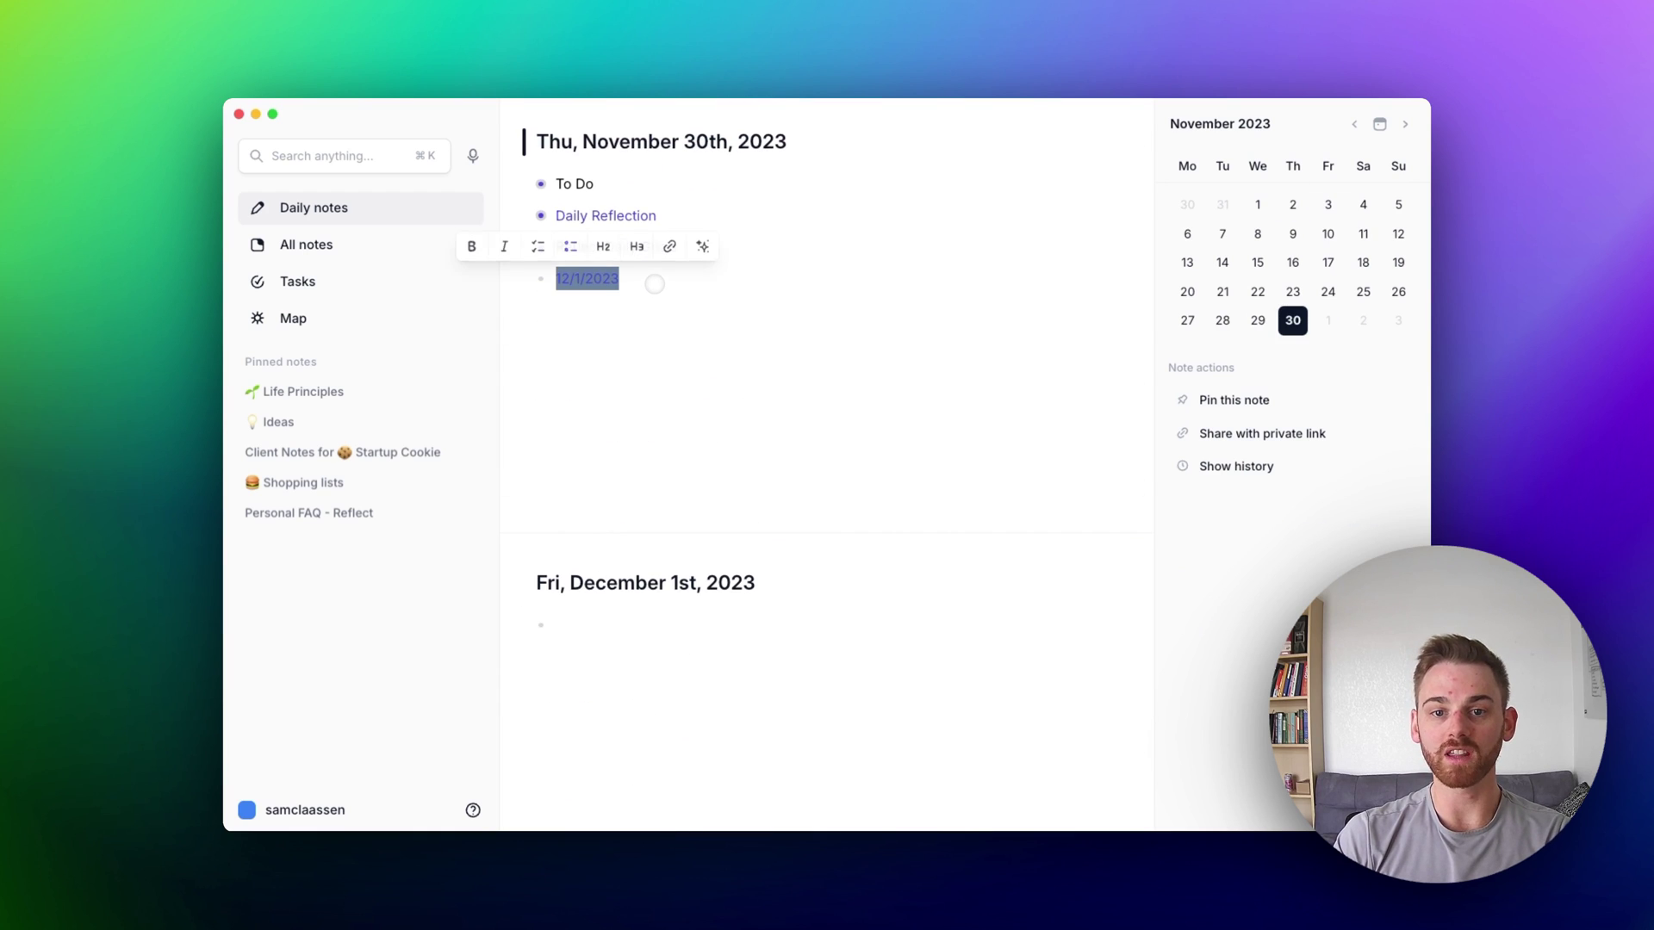
pyautogui.press('BackSpace')
pyautogui.write('[[')
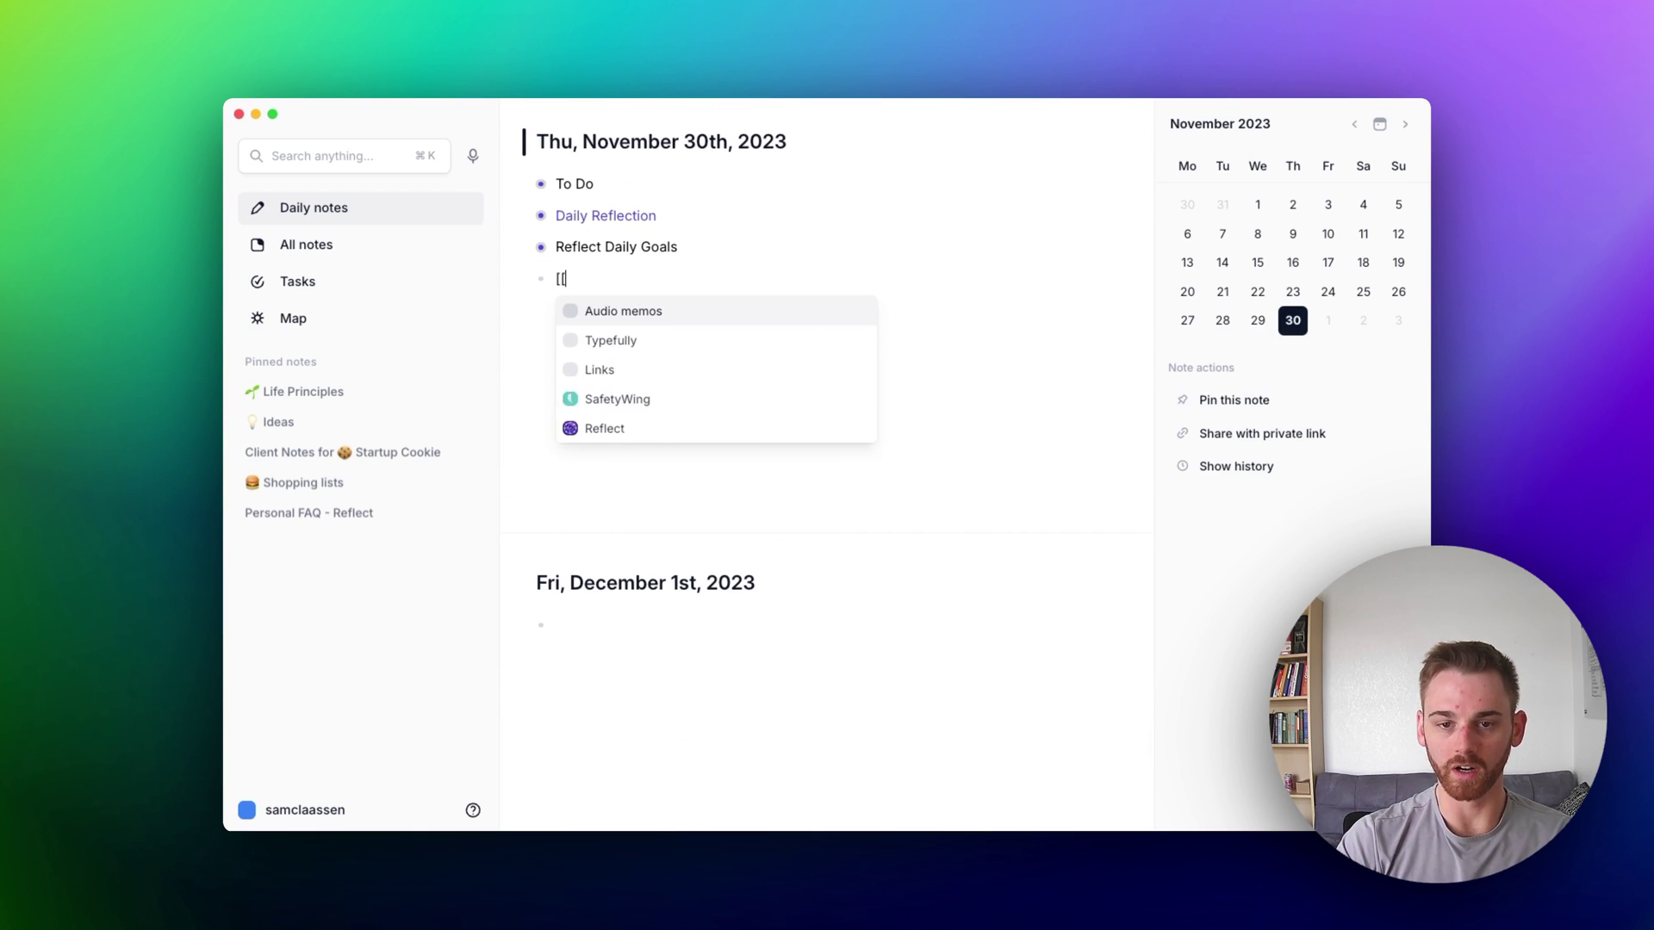
pyautogui.write('a month f')
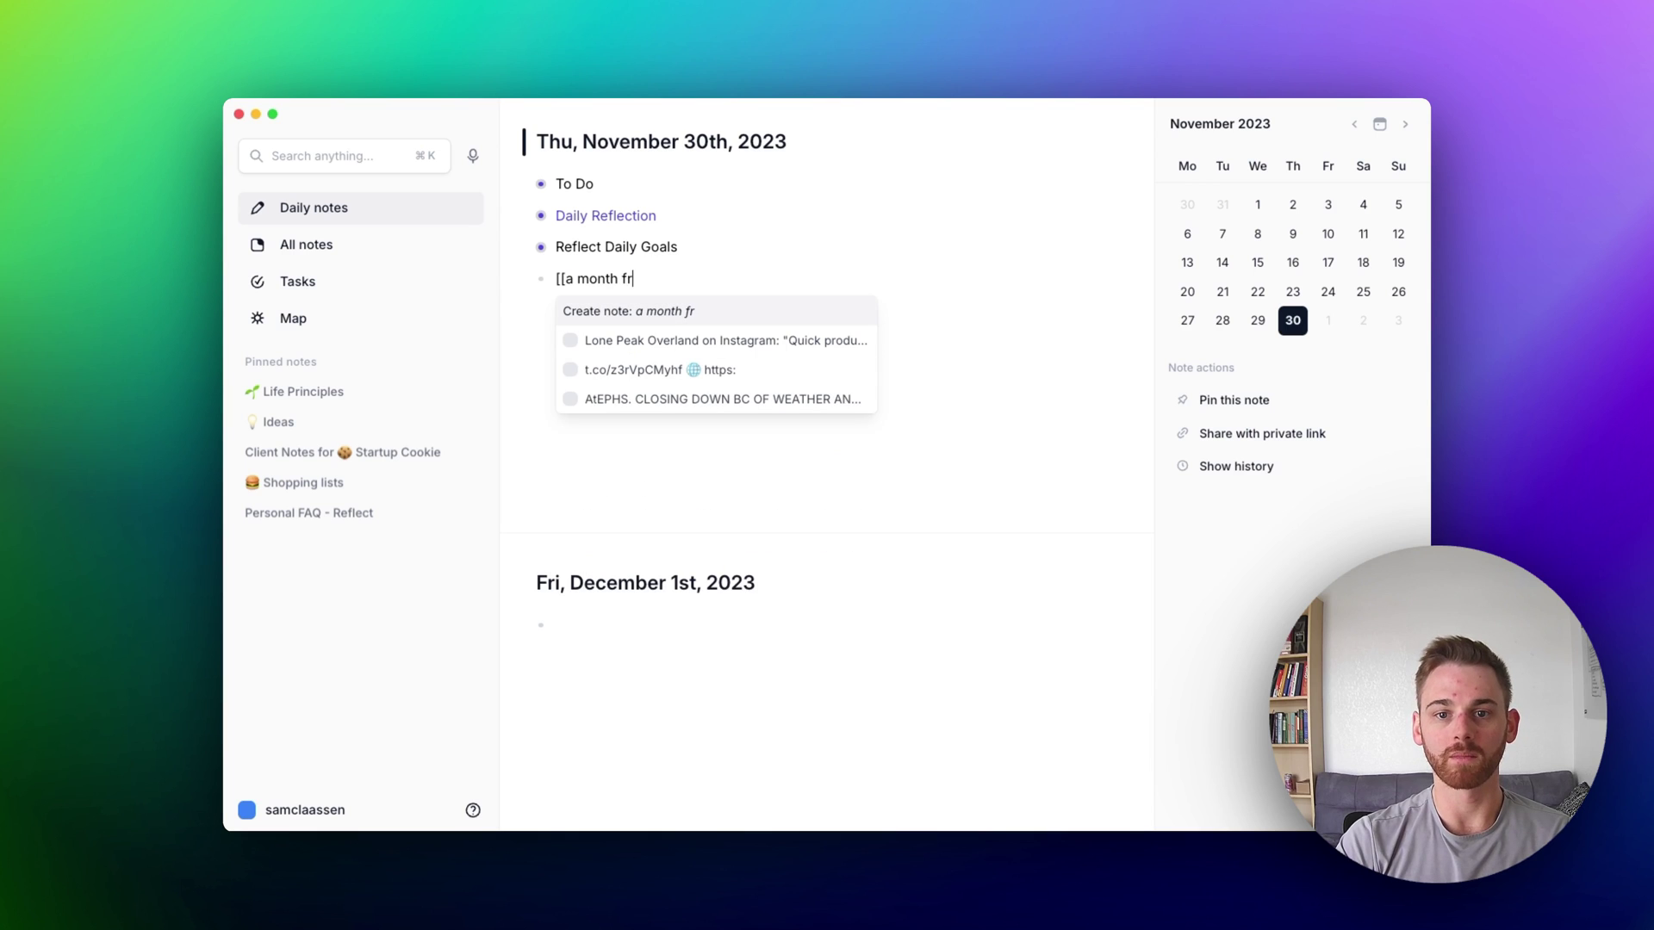
pyautogui.press('super+a')
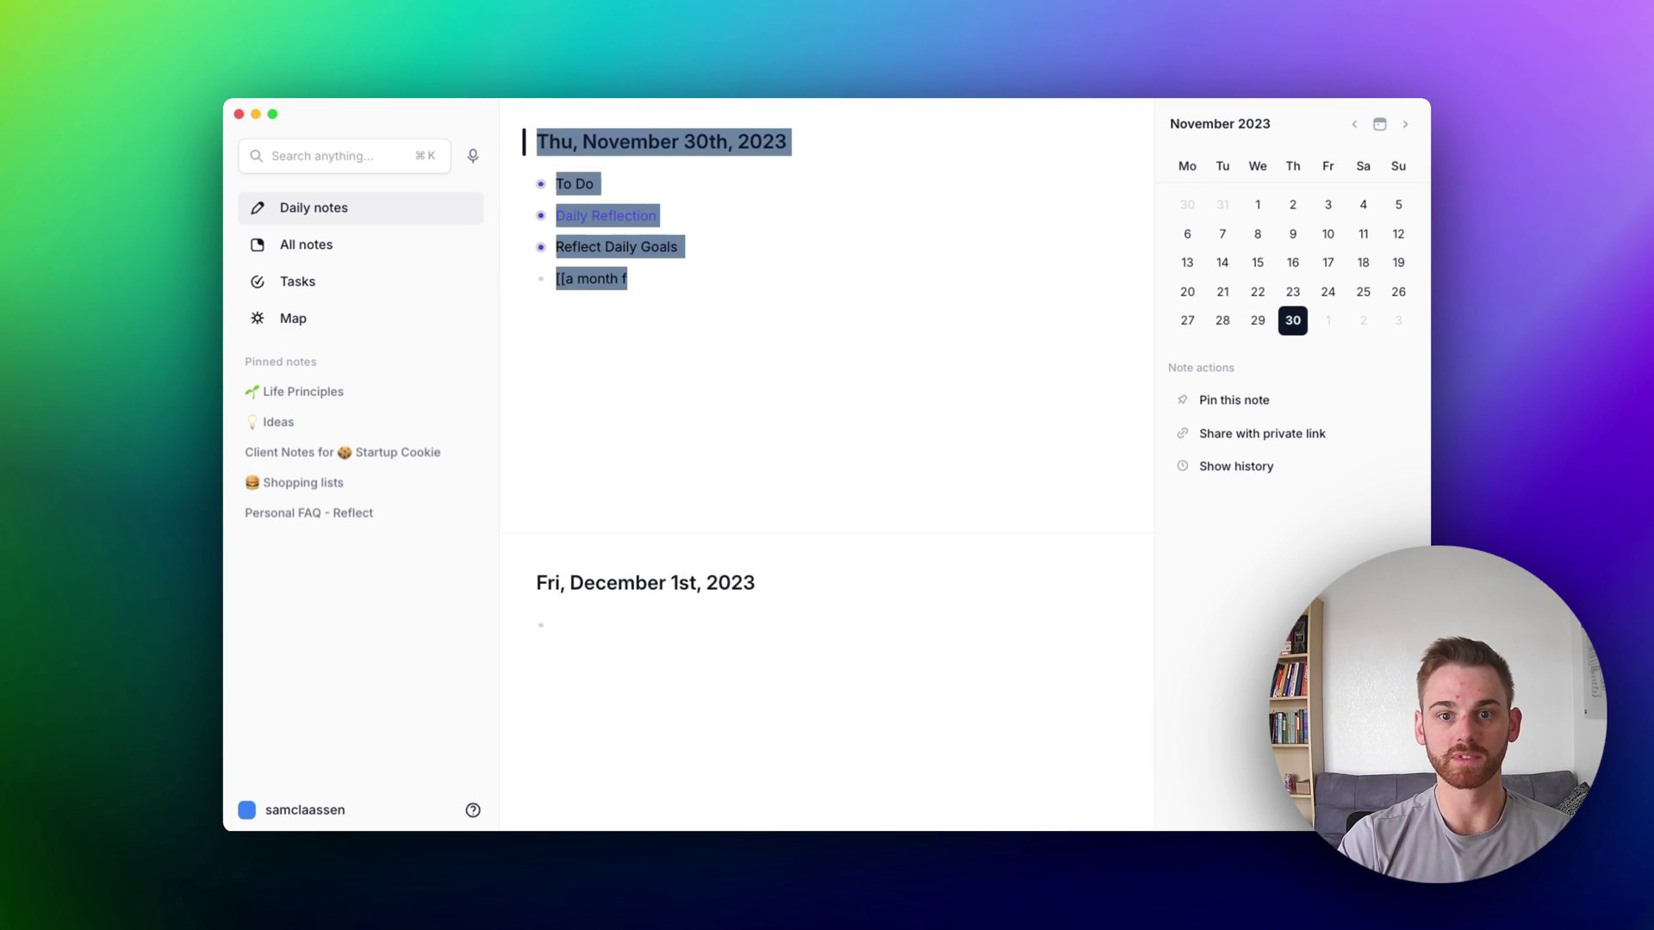
# Replace the unfinished link text in the last bullet with a backlink to the daily note from 30 days ago
pyautogui.click(635, 288)
pyautogui.tripleClick(635, 290)
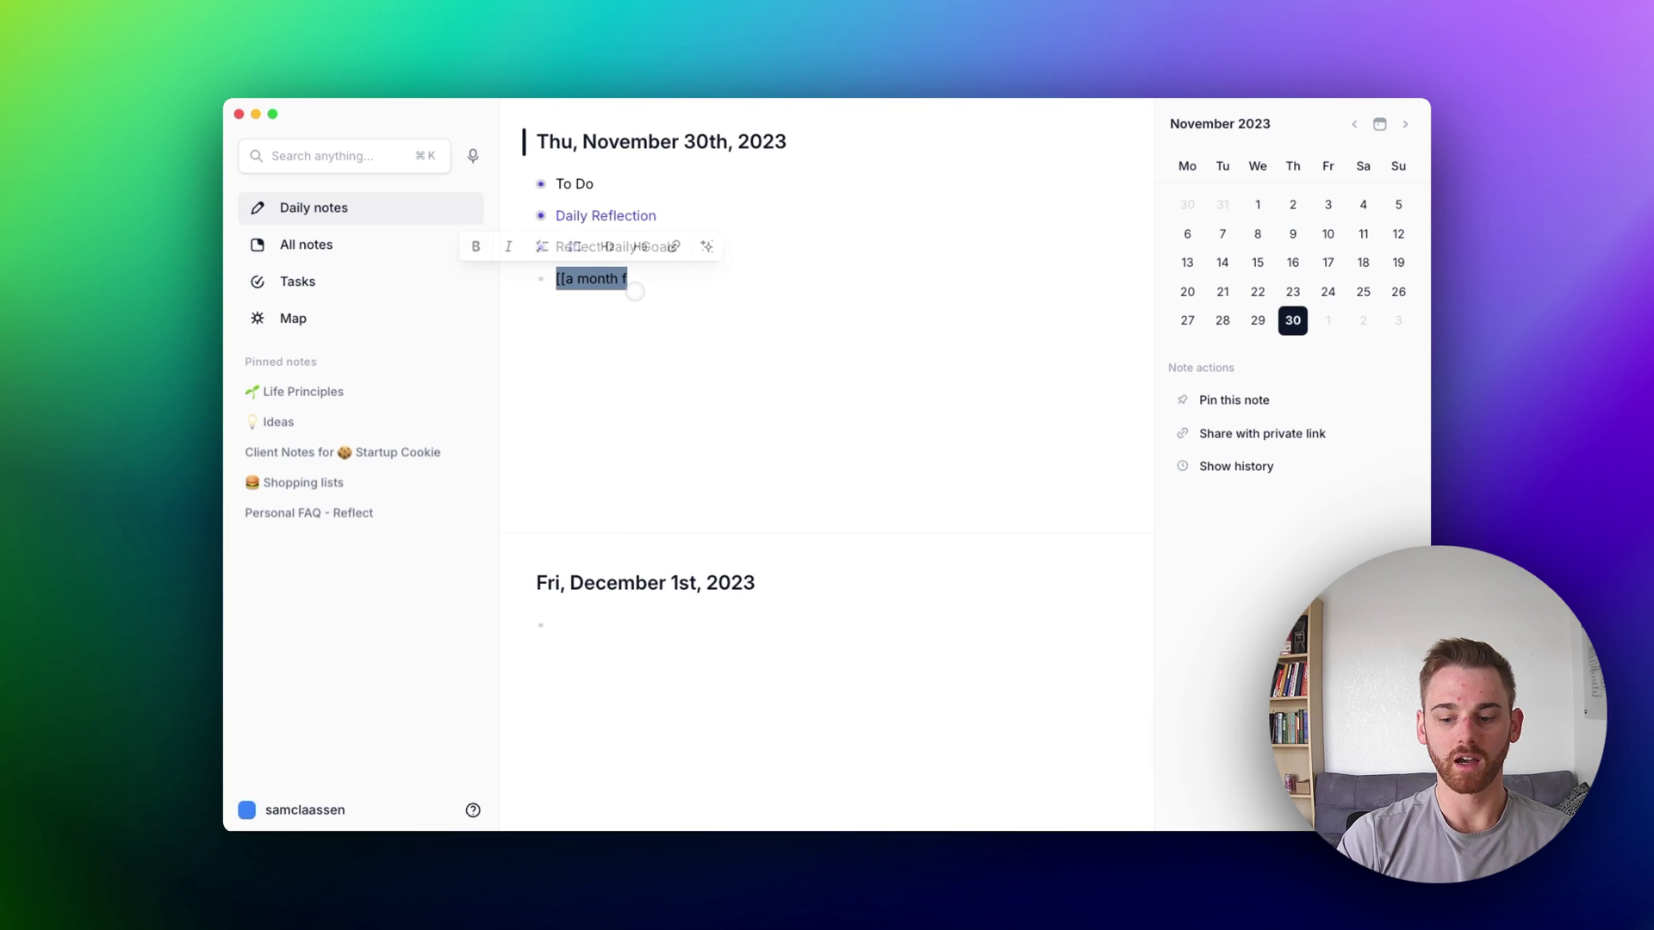
pyautogui.write('[[30')
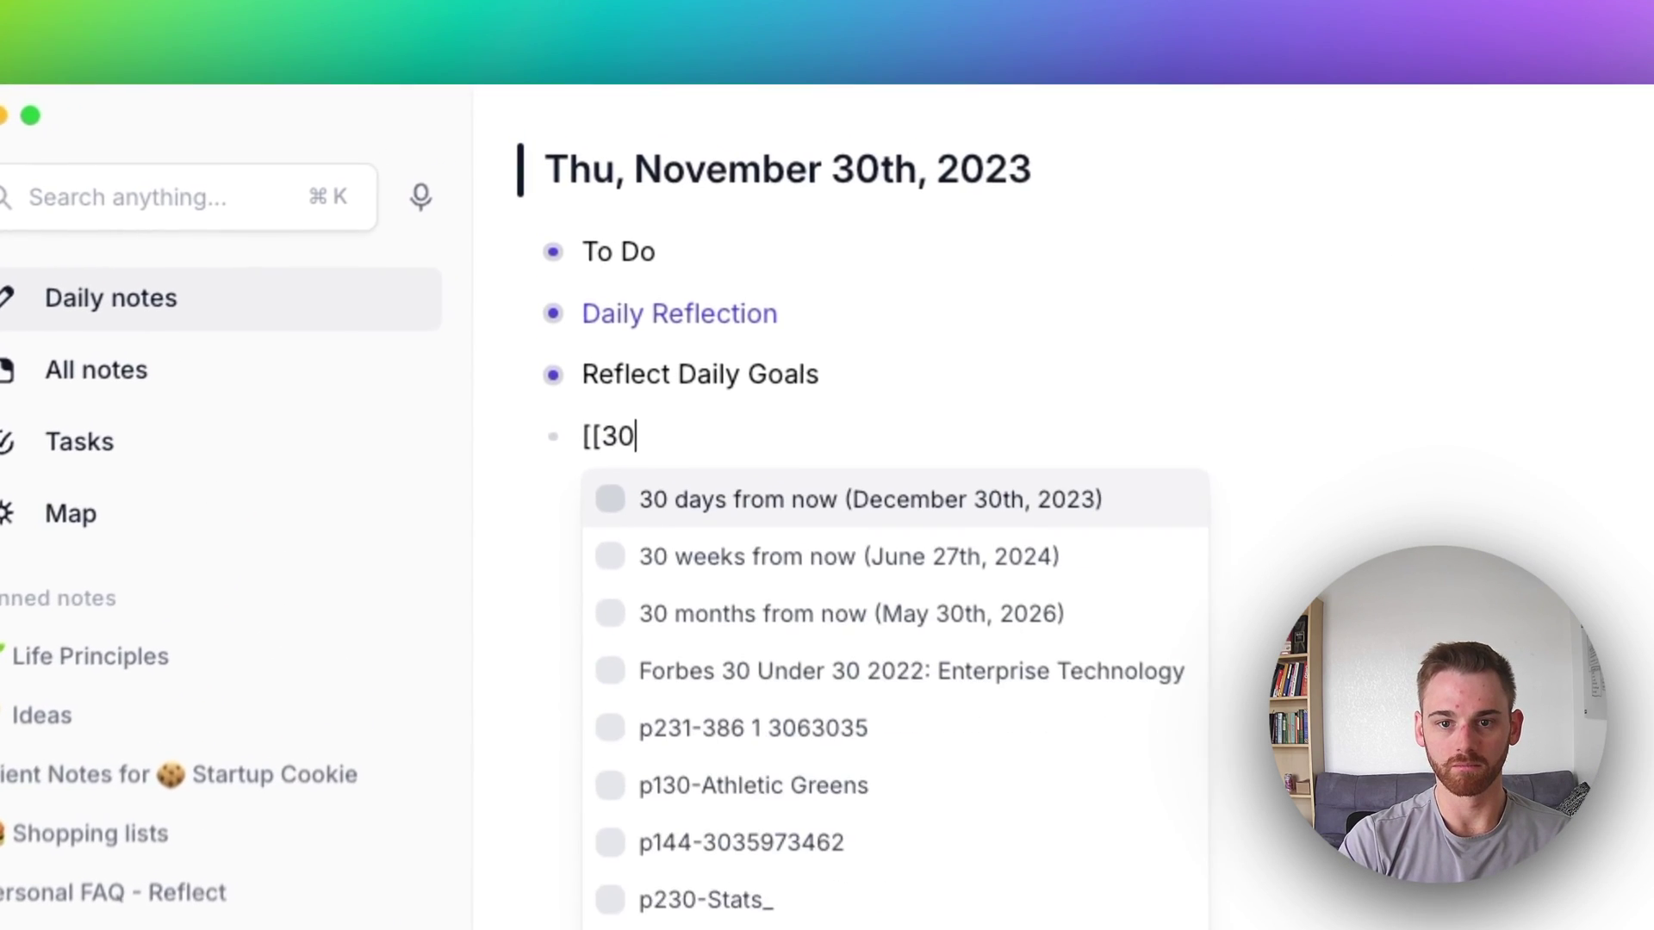
pyautogui.write(' days ago')
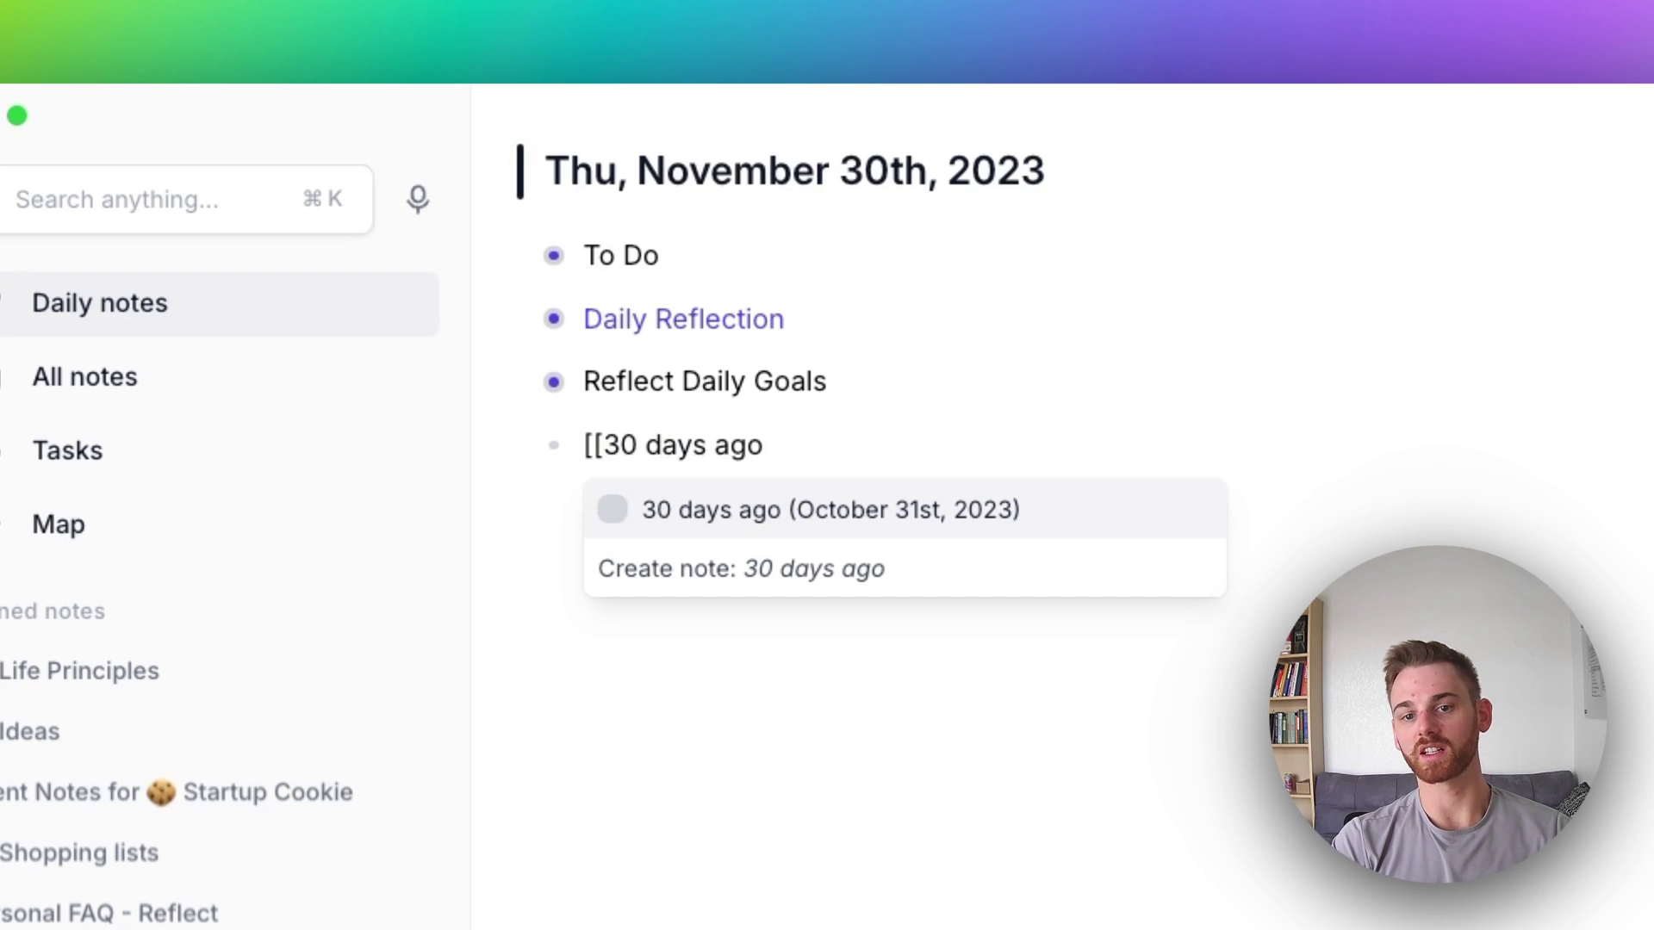
pyautogui.press('Return')
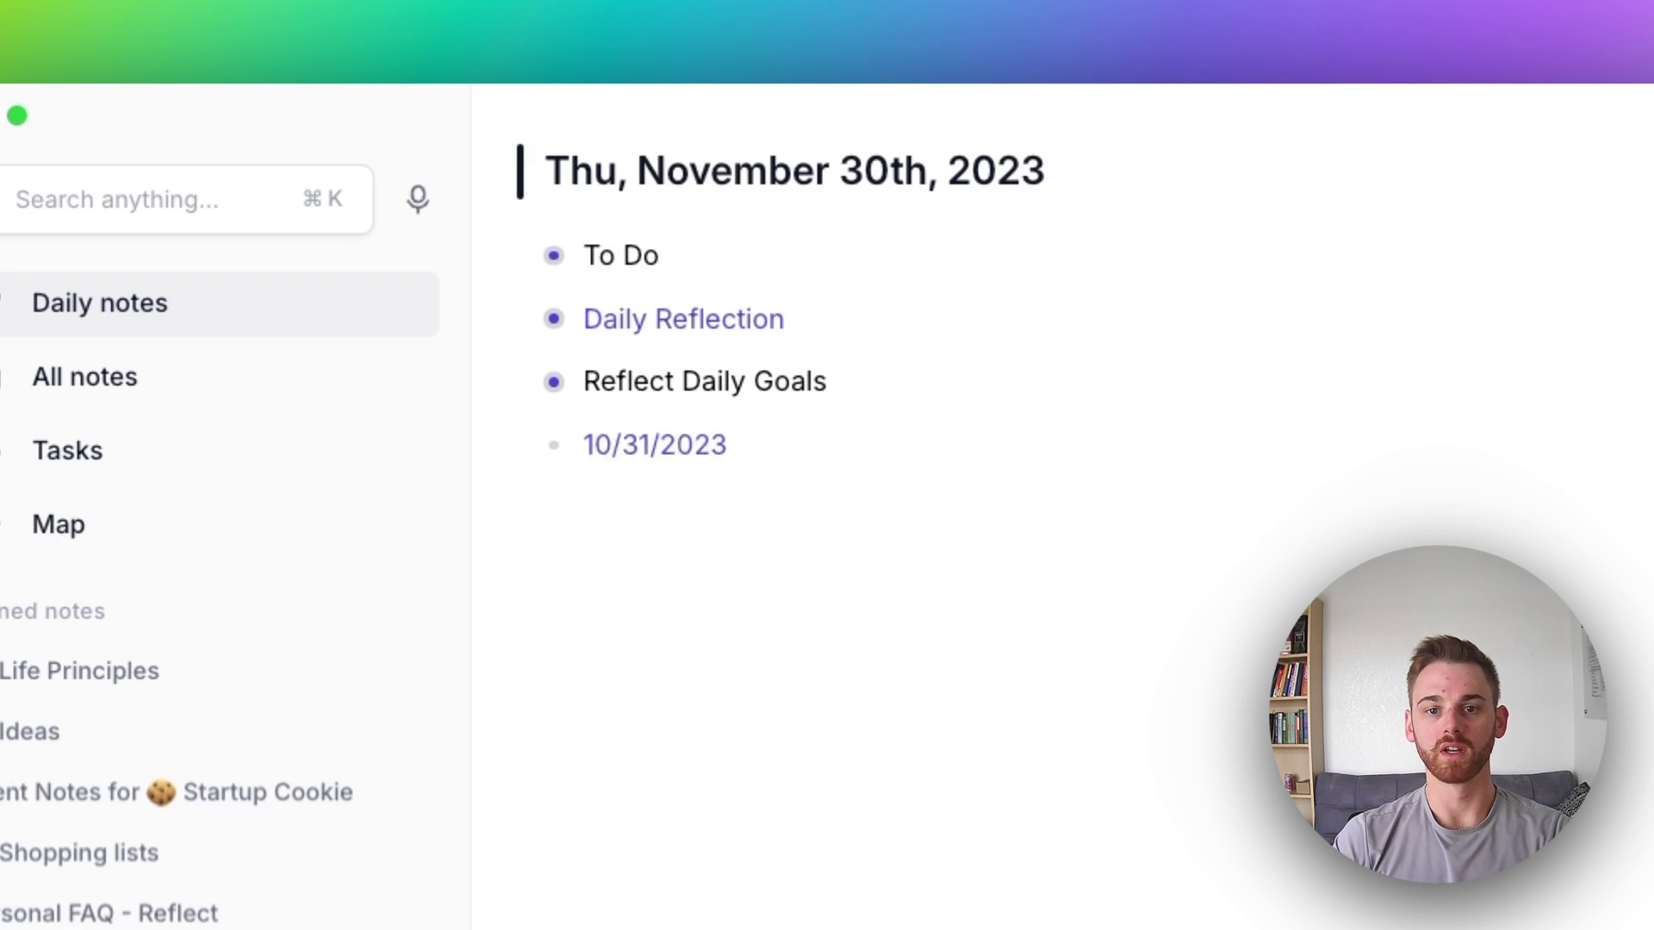
# Replace the 10/31/2023 backlink with "Revisit note from" followed by a backlink to 200 days ago (May 14th, 2023)
pyautogui.doubleClick(755, 456)
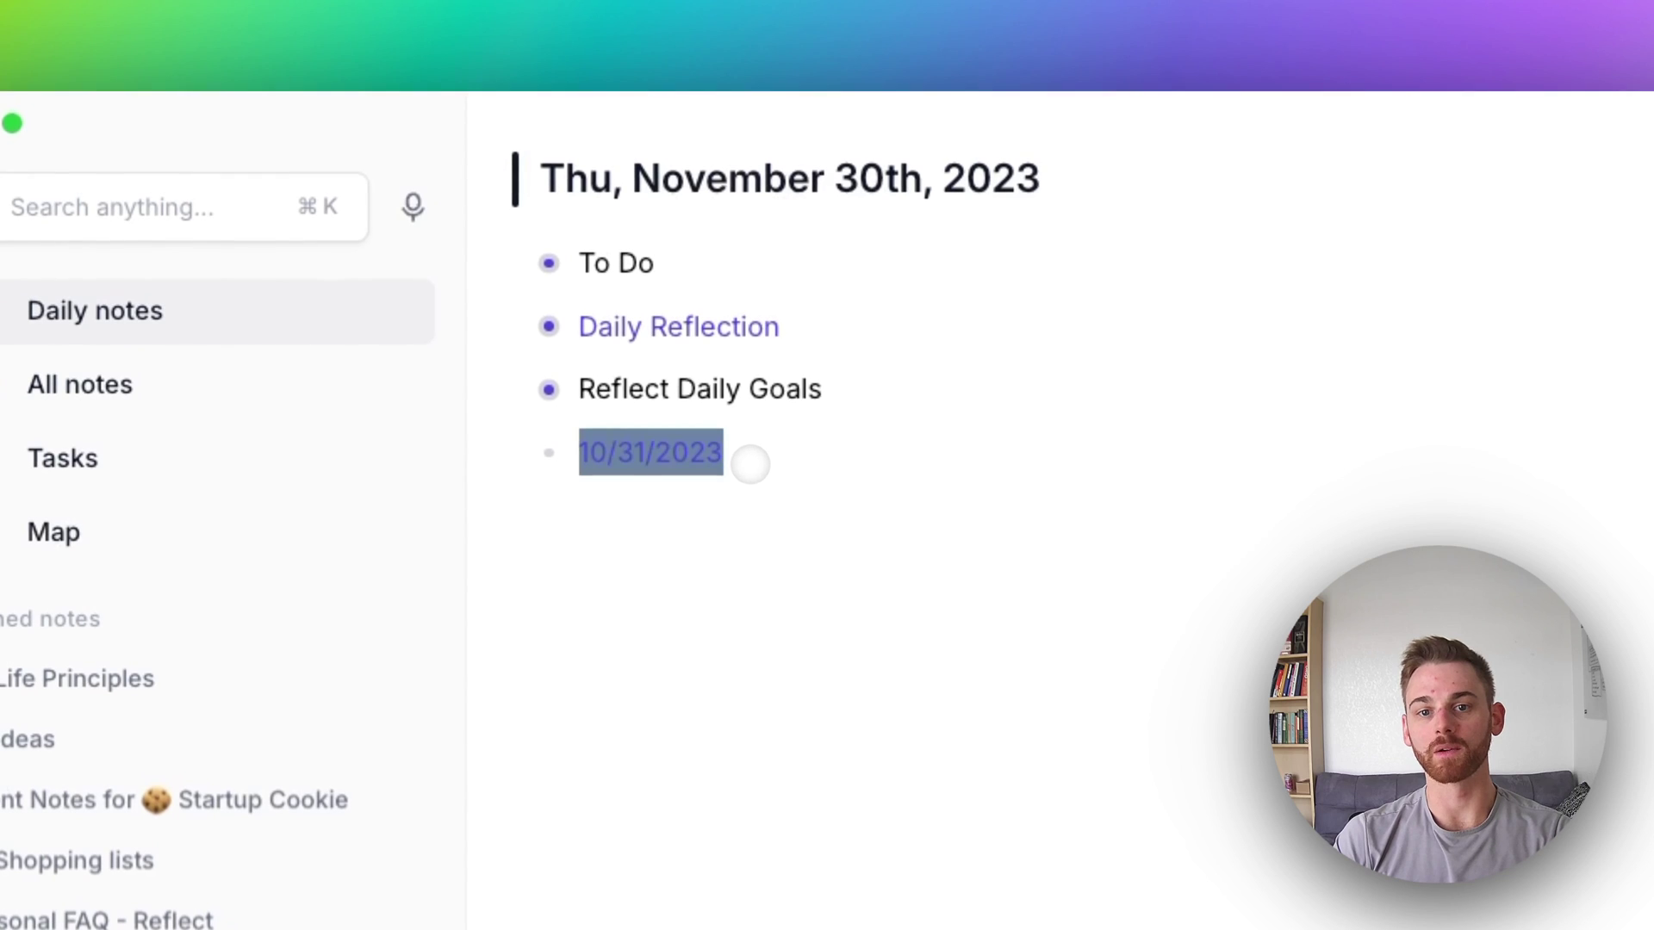
pyautogui.press('BackSpace')
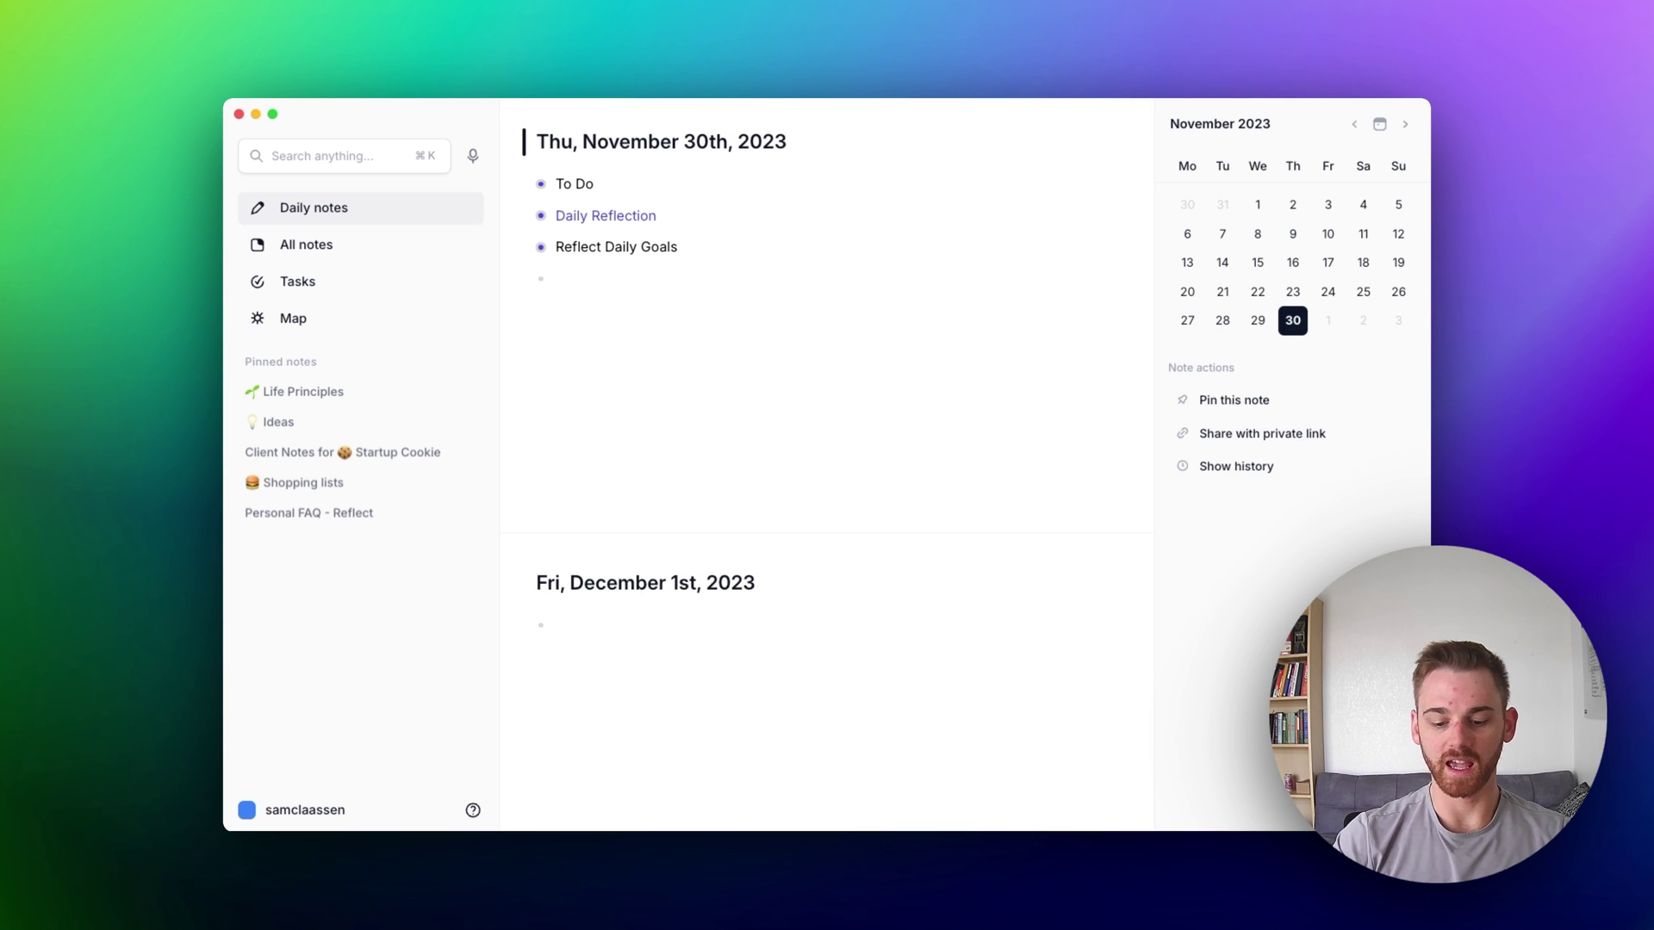
pyautogui.write('Revisit ')
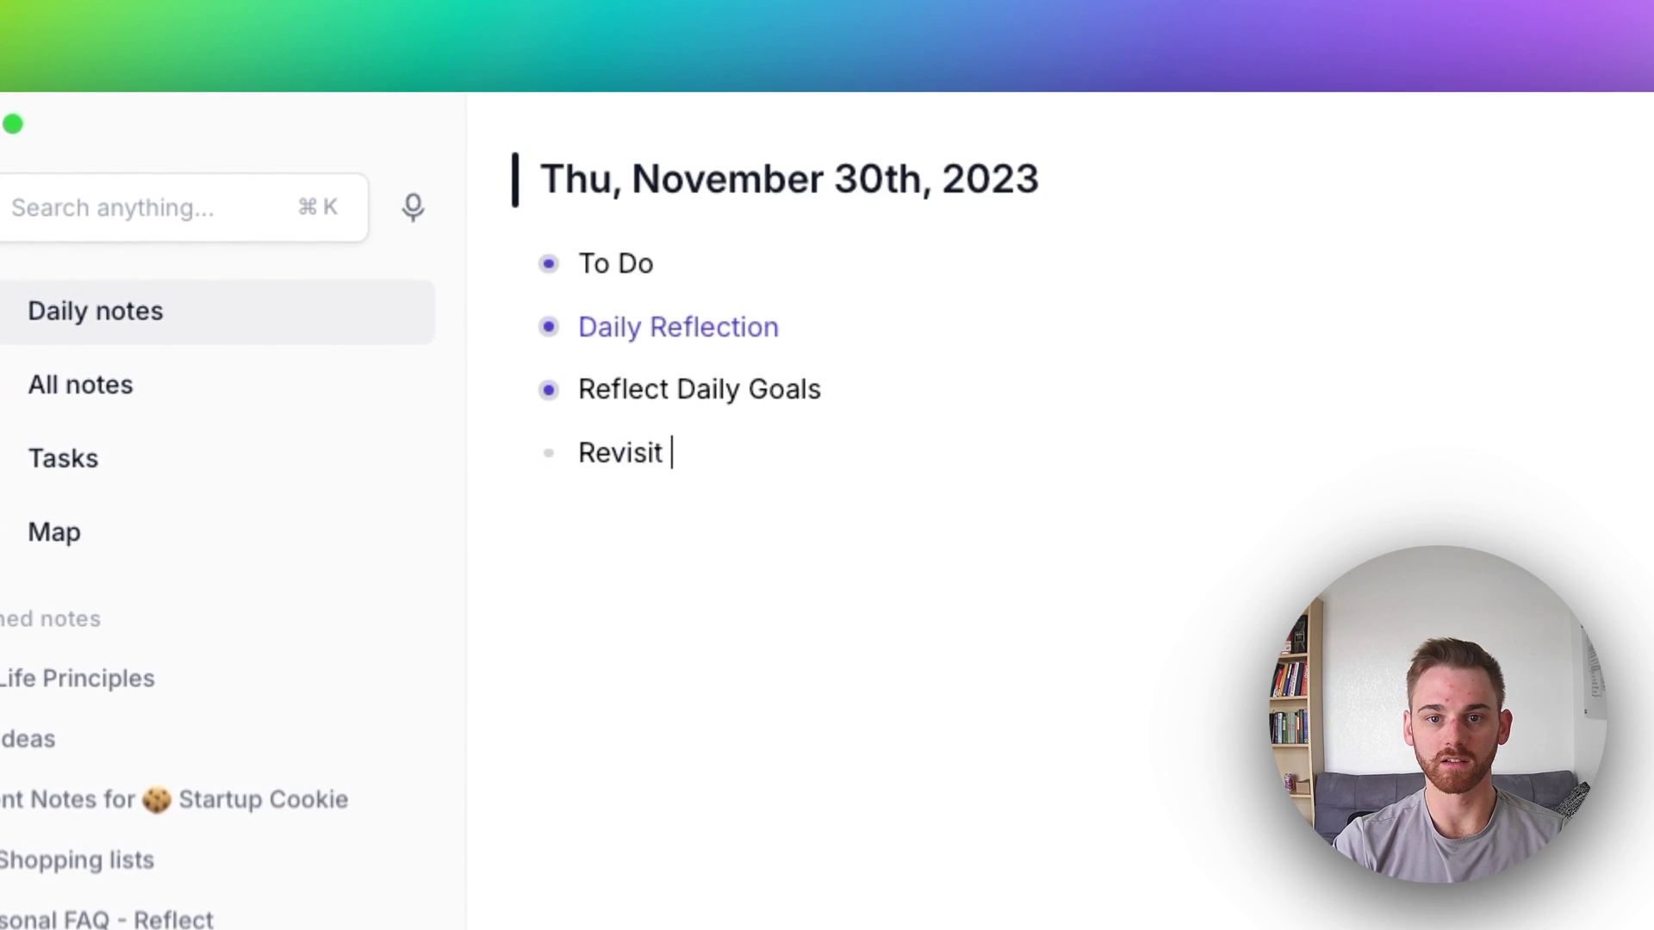
pyautogui.write('note from ')
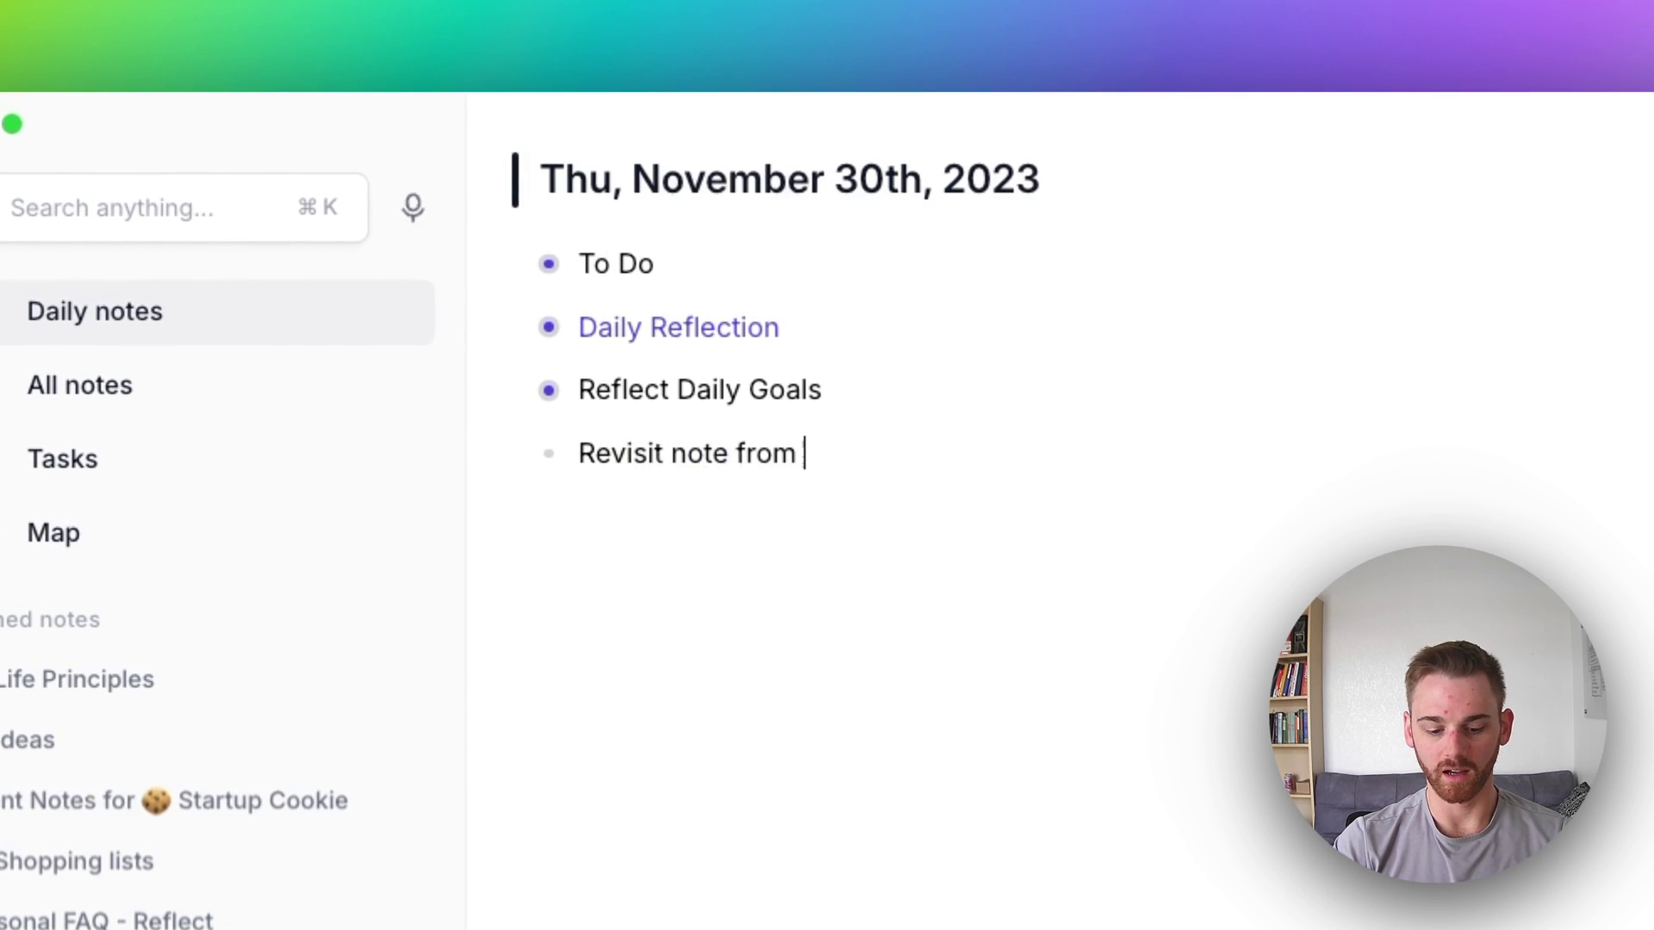
pyautogui.write('[[200 da')
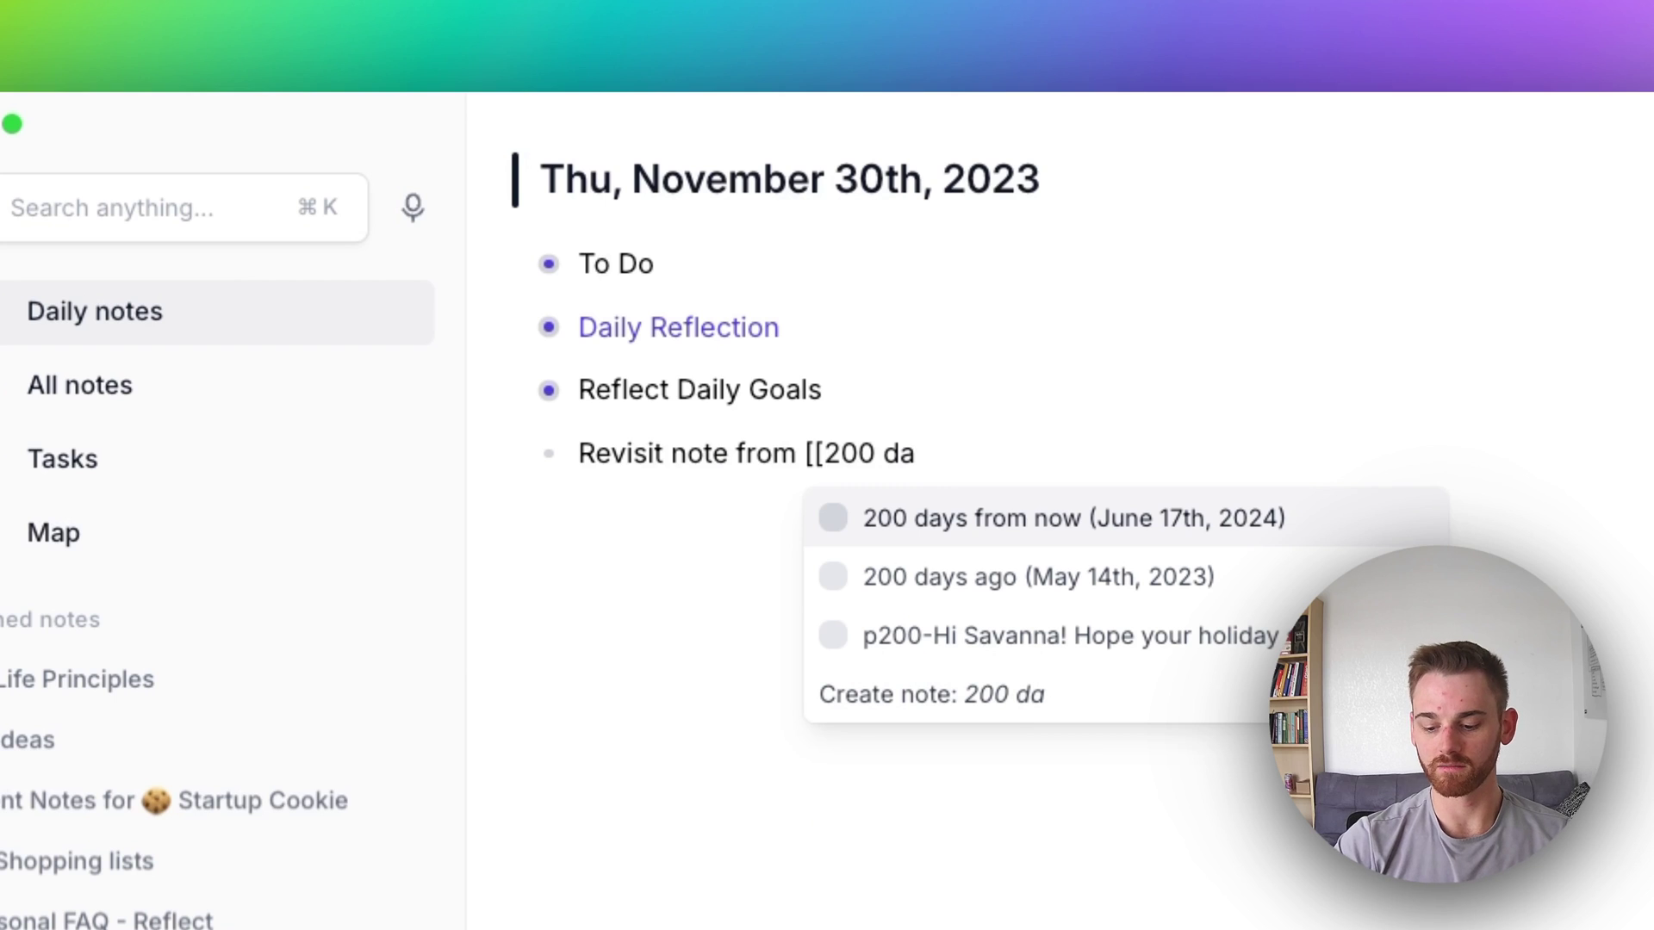
pyautogui.press('Down')
pyautogui.press('Return')
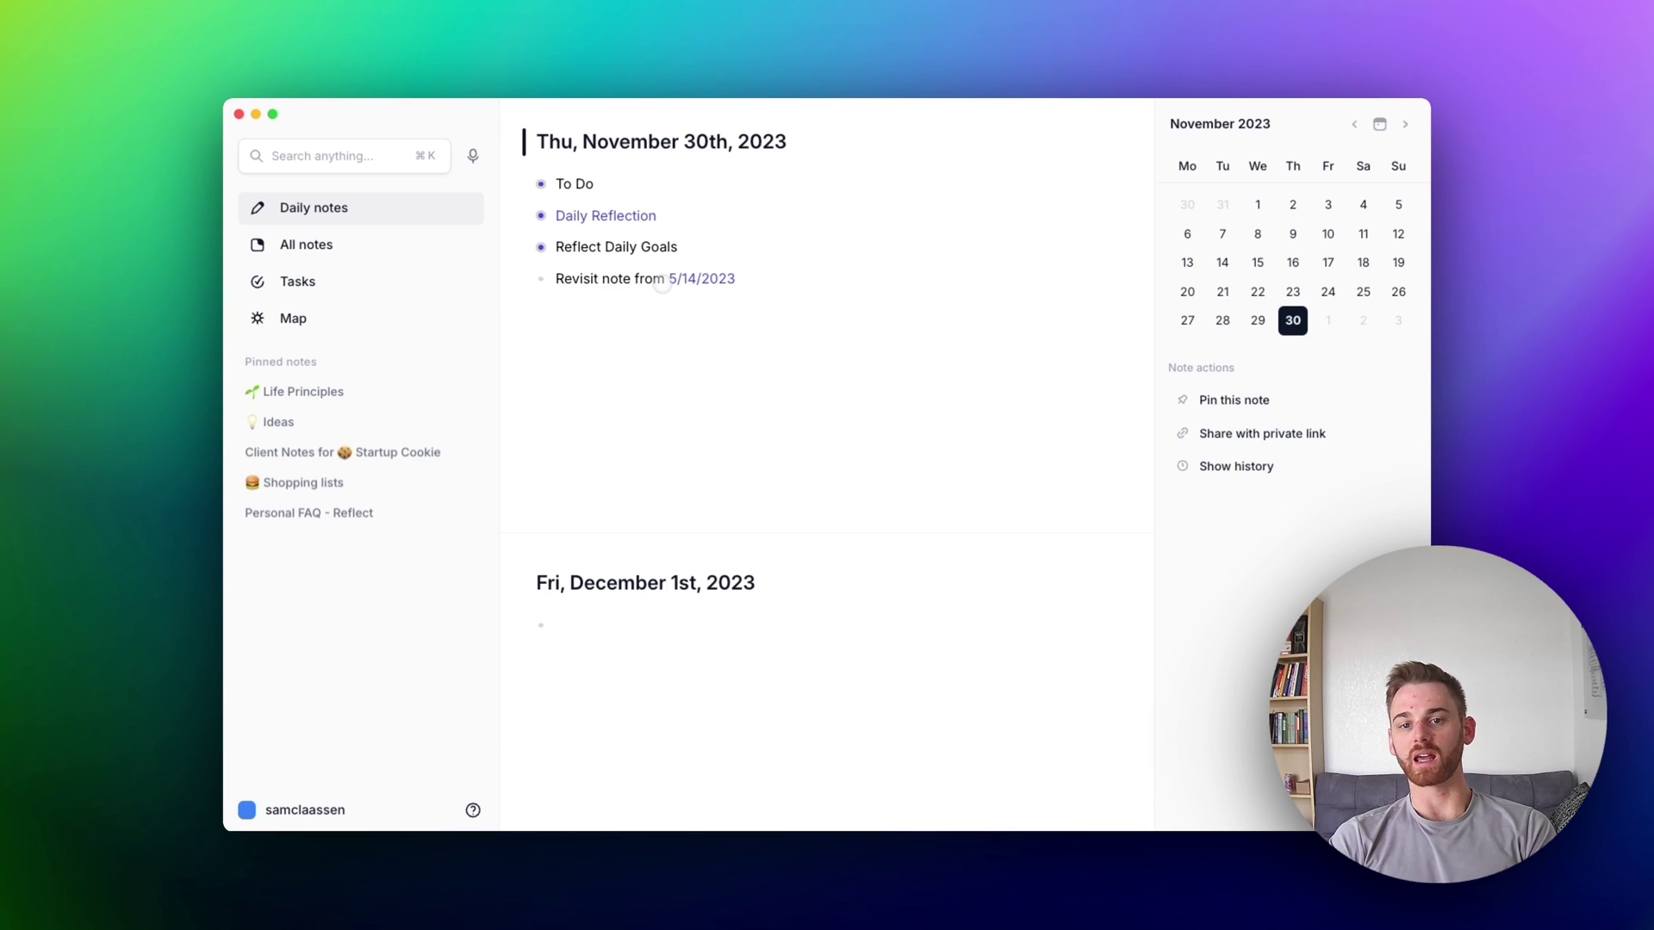
# Preview and open the linked May 14th, 2023 daily note and look through the surrounding entries
pyautogui.moveTo(671, 283)
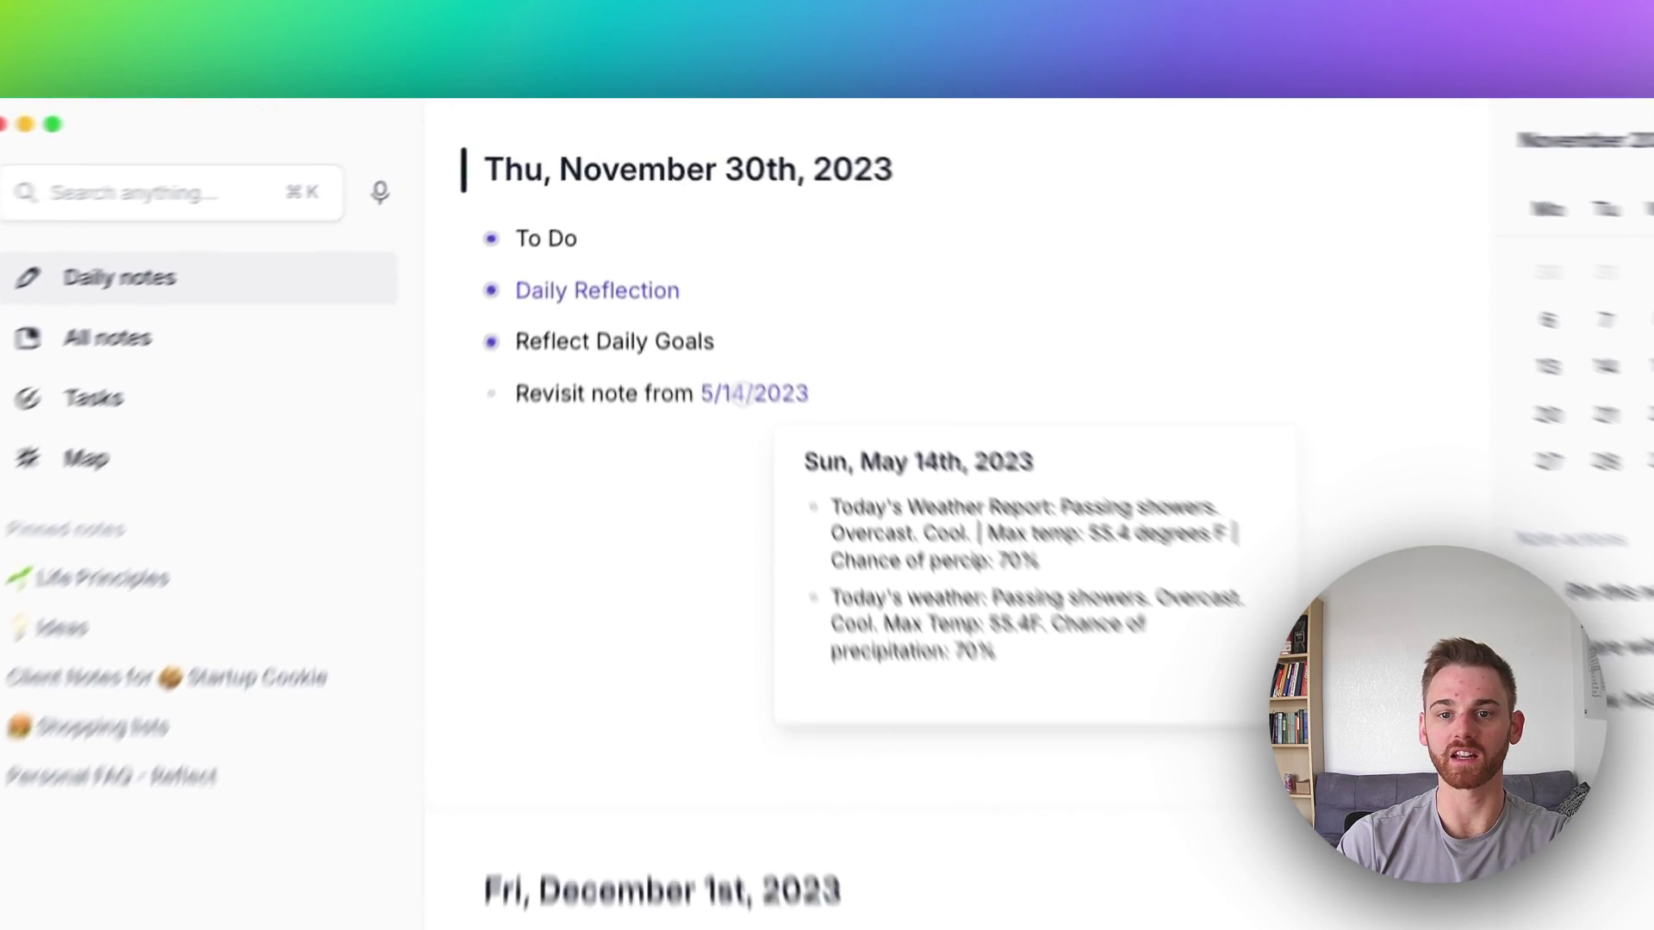
pyautogui.click(689, 279)
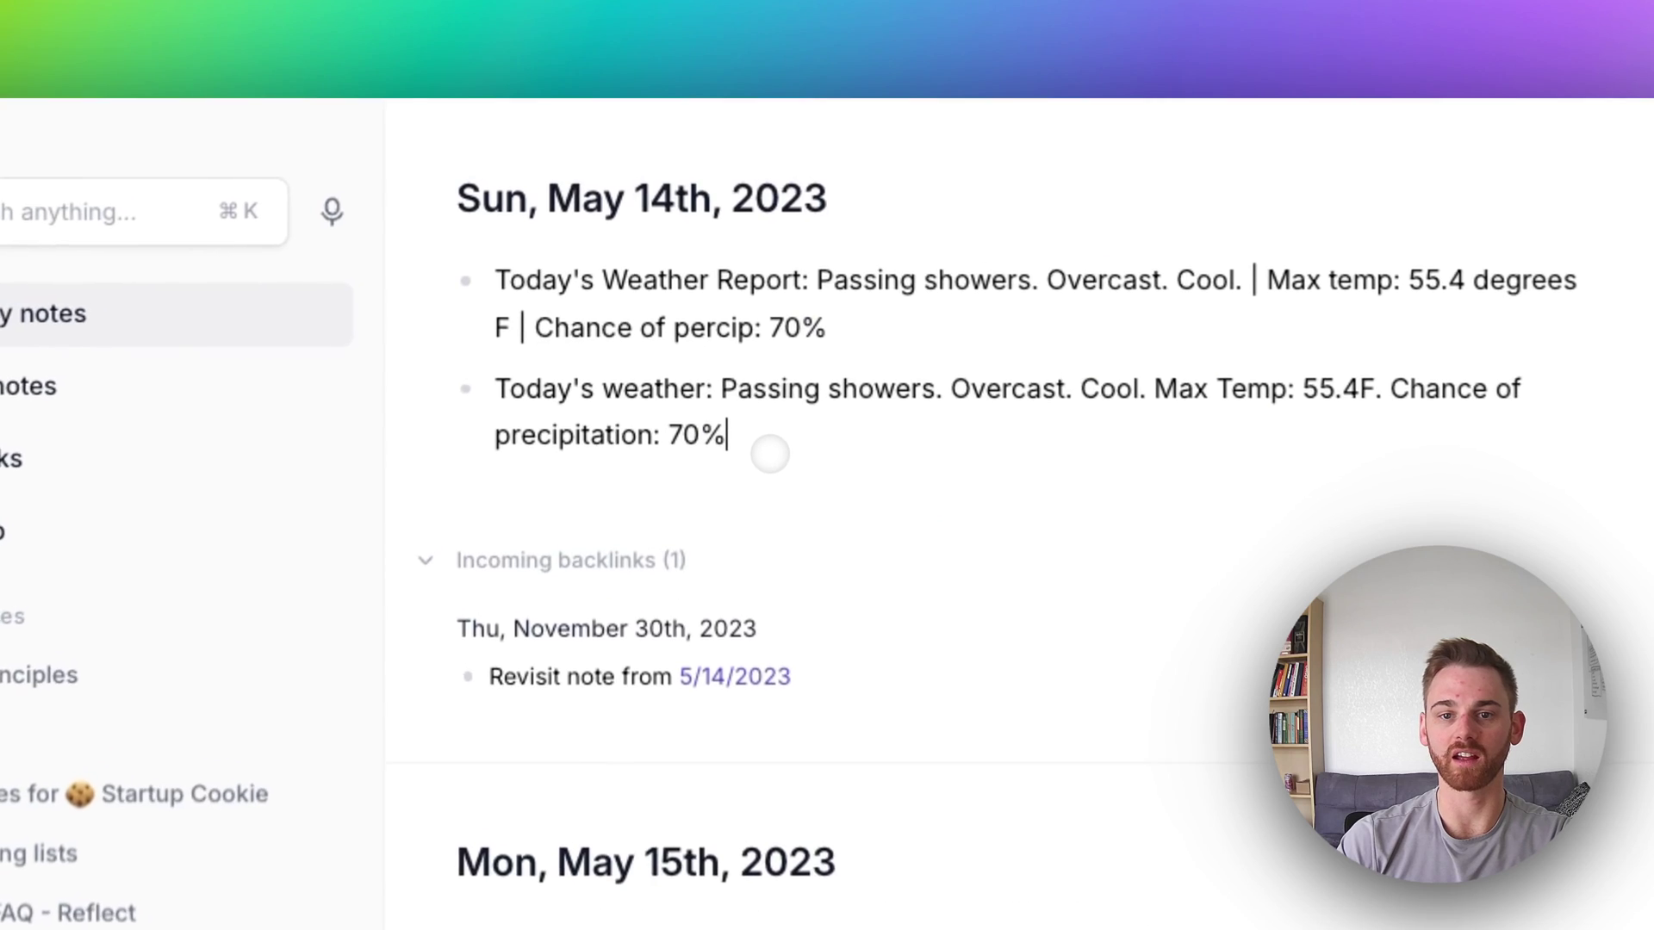
pyautogui.scroll(5, 773, 459)
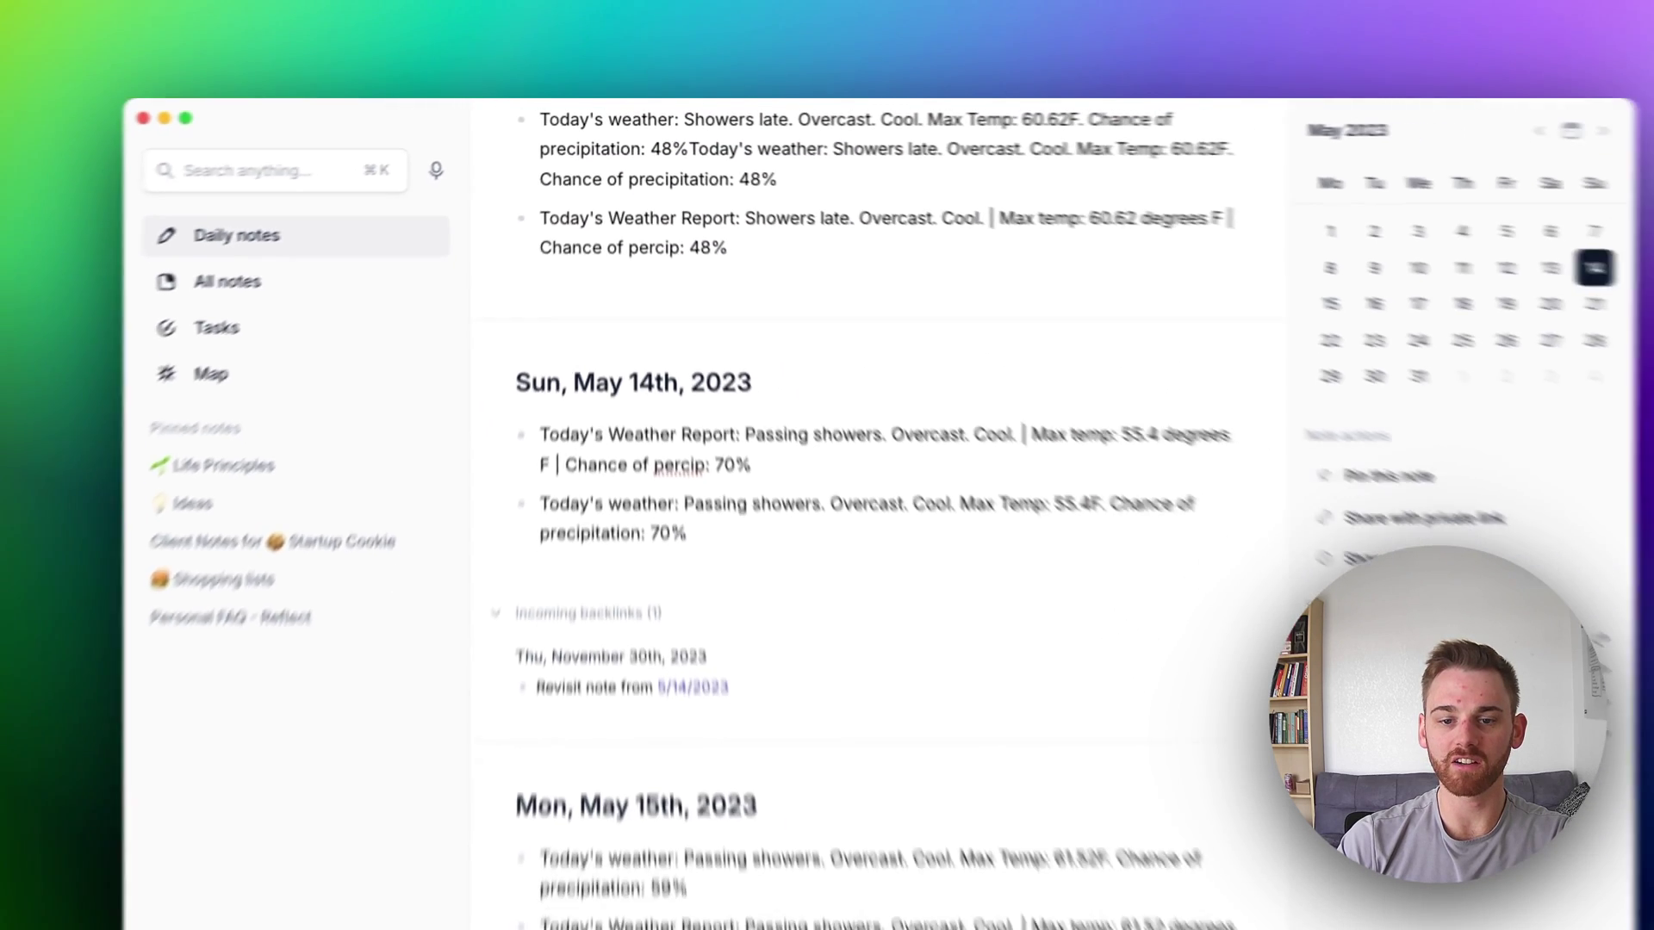
pyautogui.scroll(-3, 715, 325)
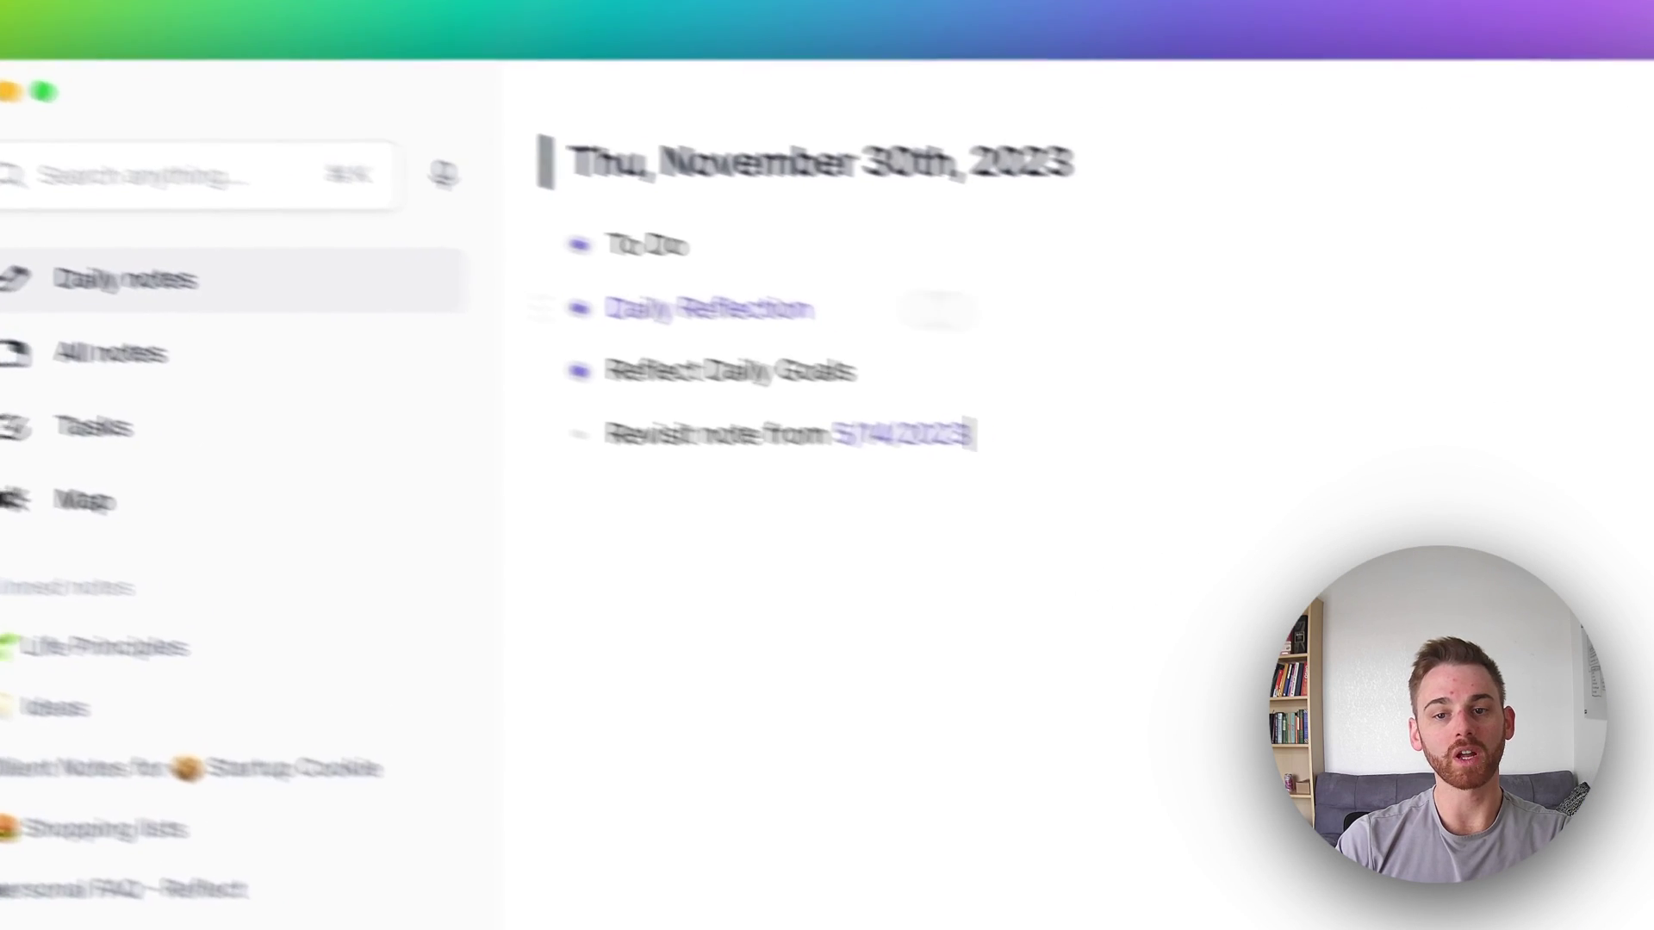
# Delete the "Revisit note from" line from the November 30th daily note
pyautogui.tripleClick(1076, 424)
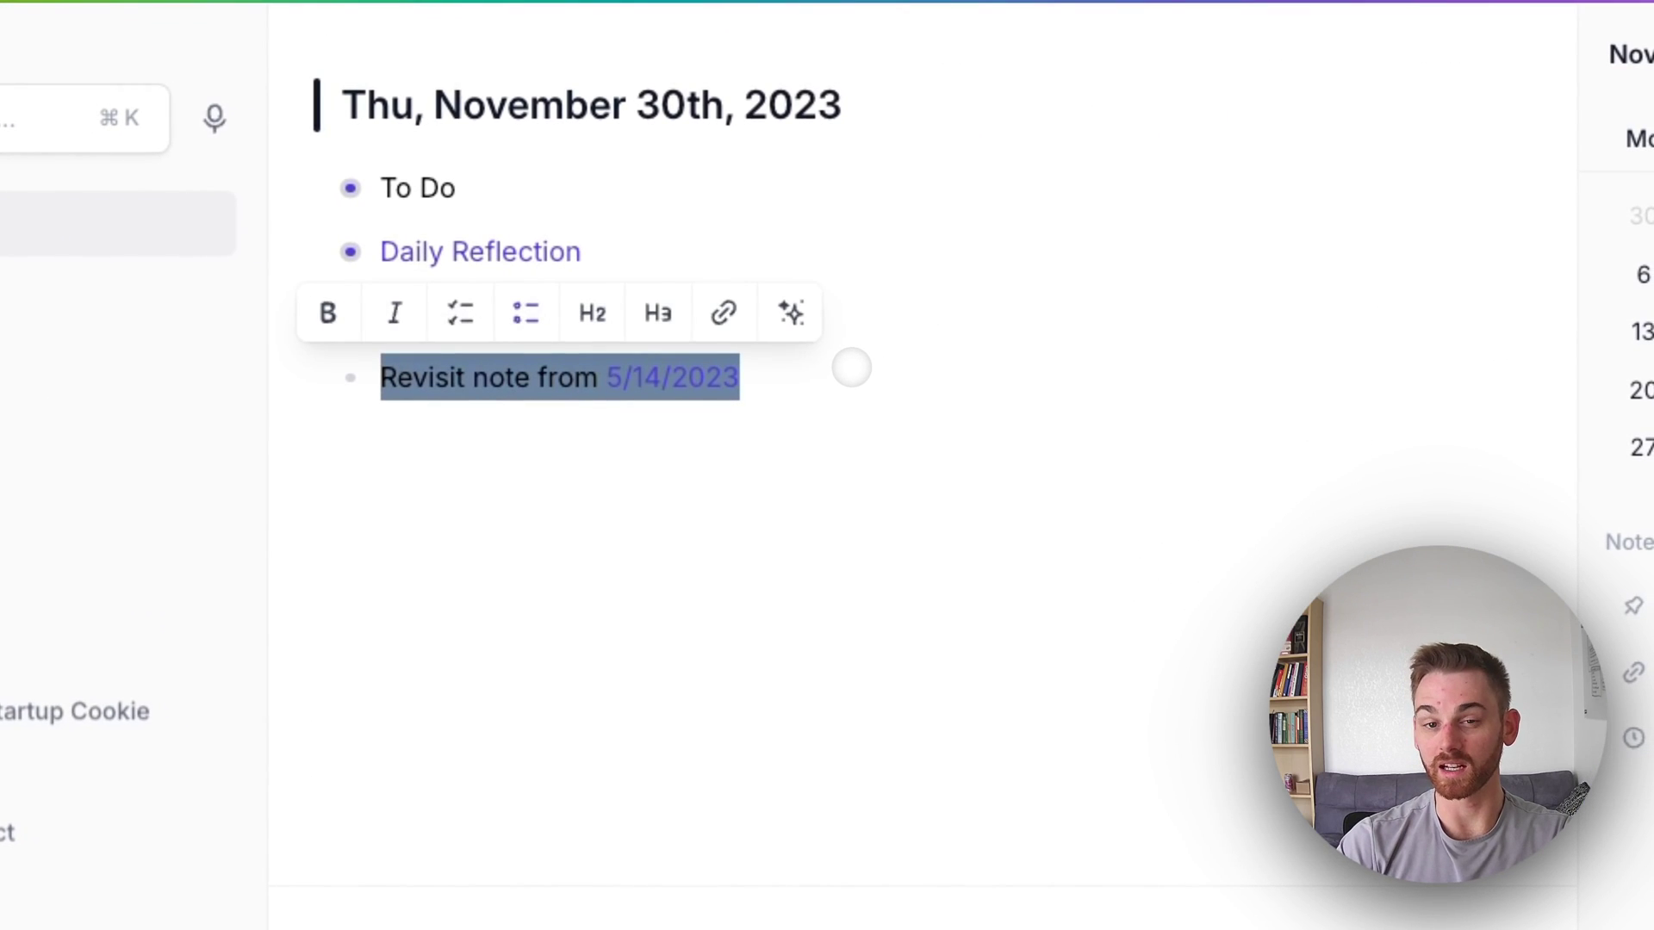
pyautogui.press('BackSpace')
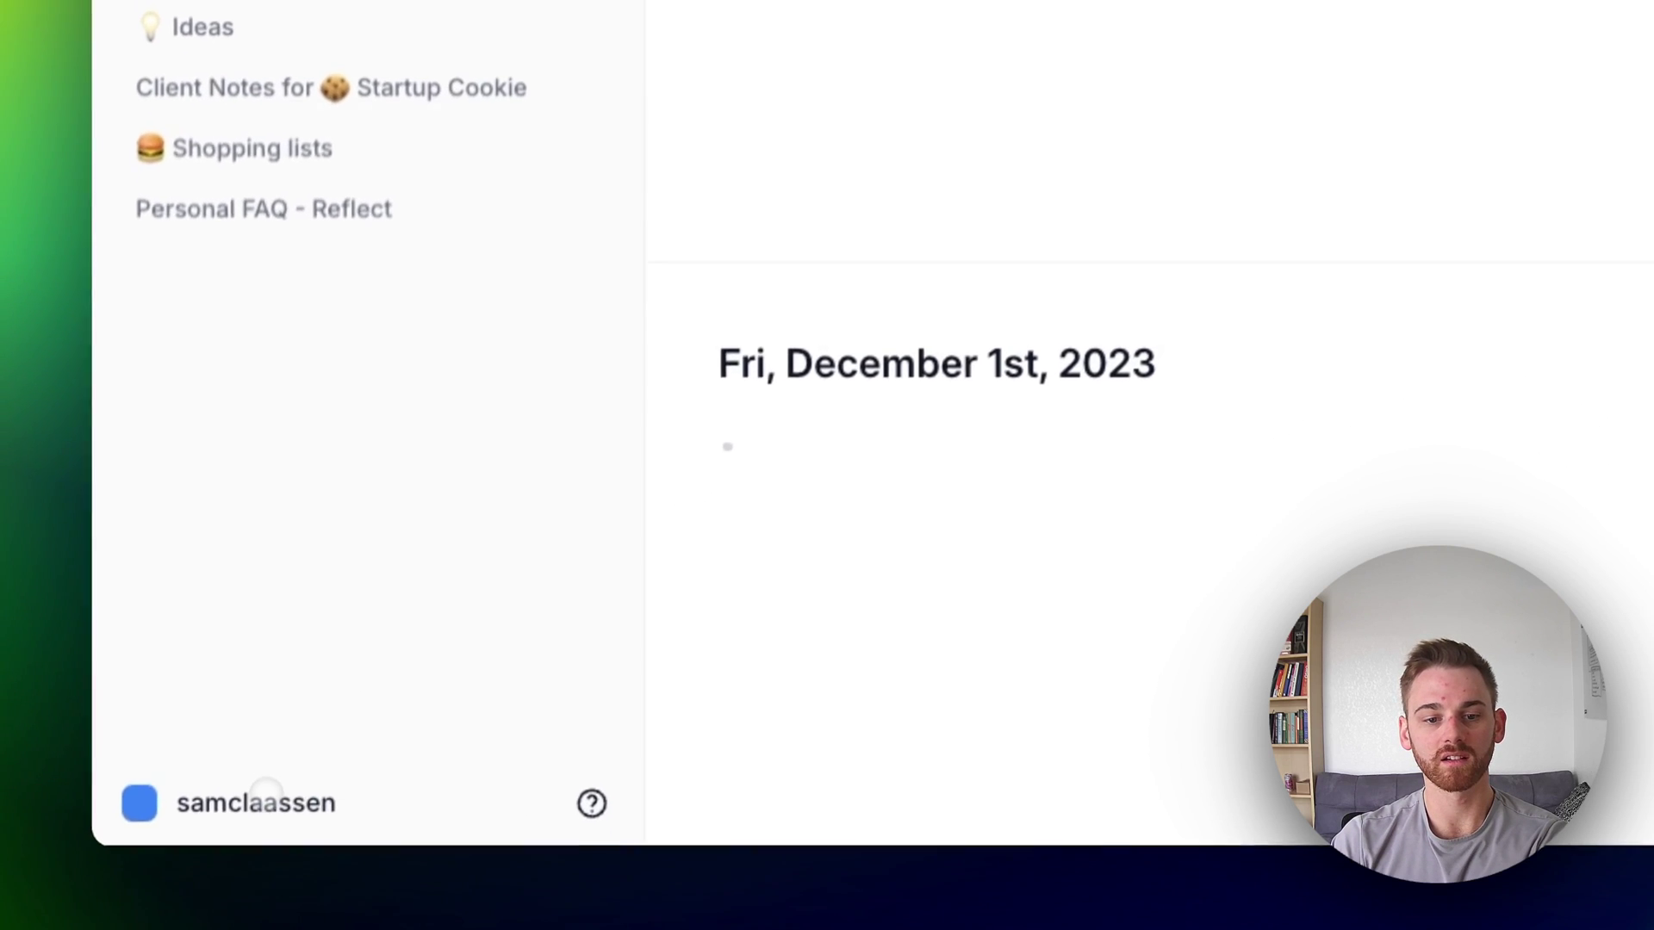
# Open the templates in the preferences and examine the unclosed "[[200 days ago" link in the lookback template
pyautogui.click(258, 797)
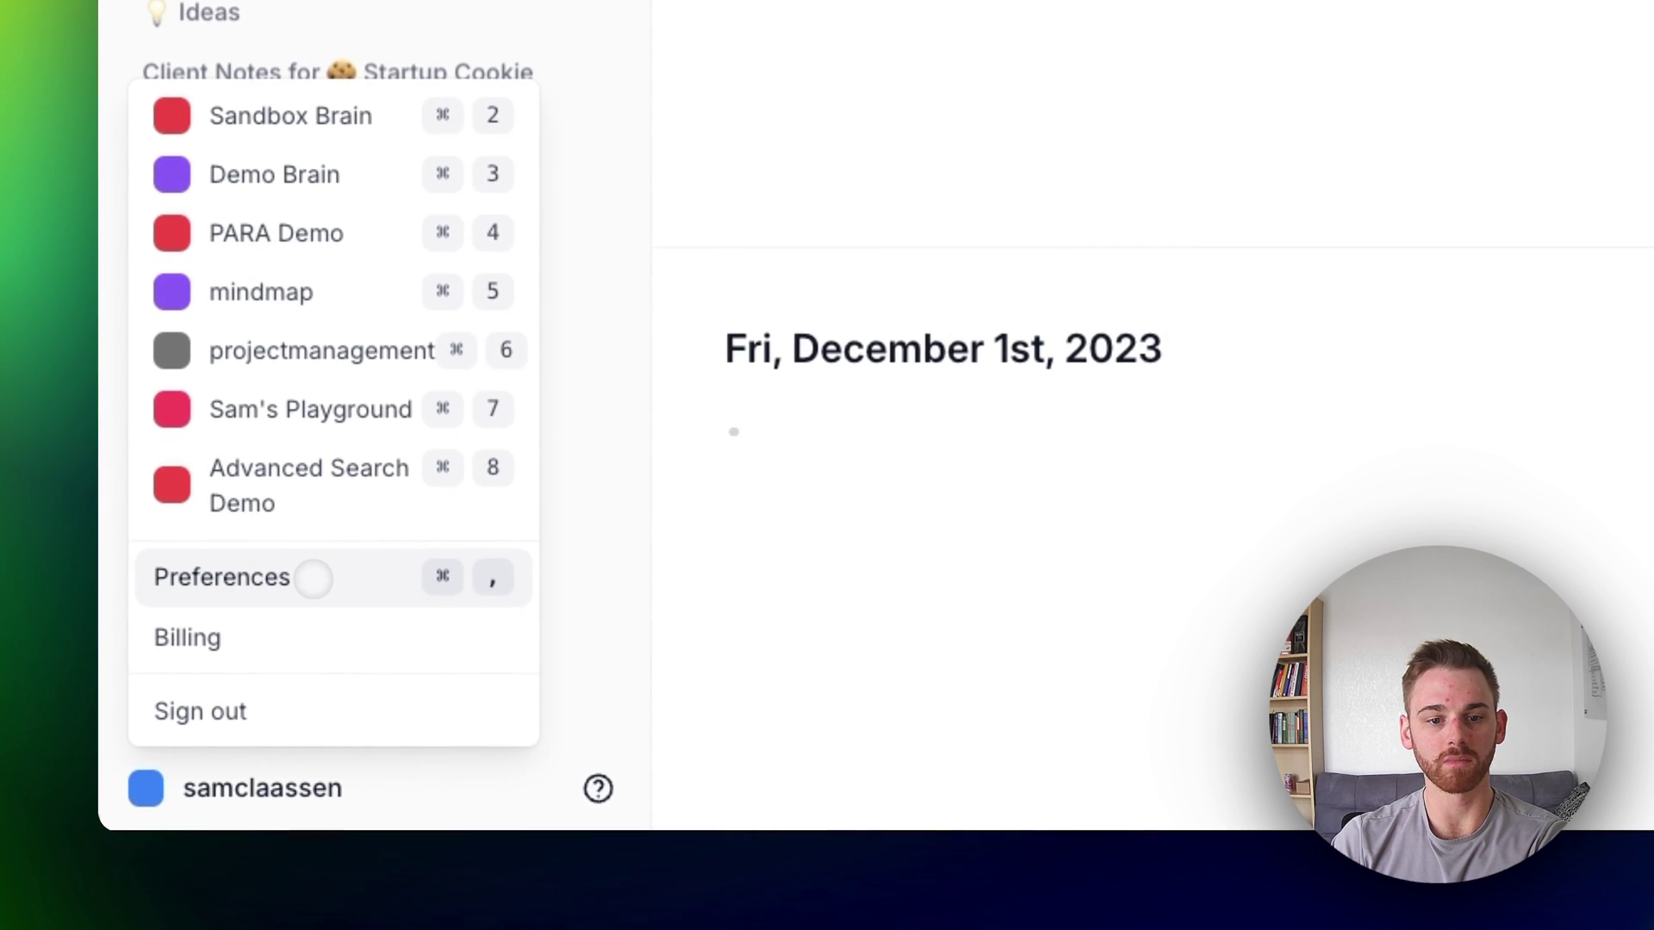
pyautogui.click(312, 578)
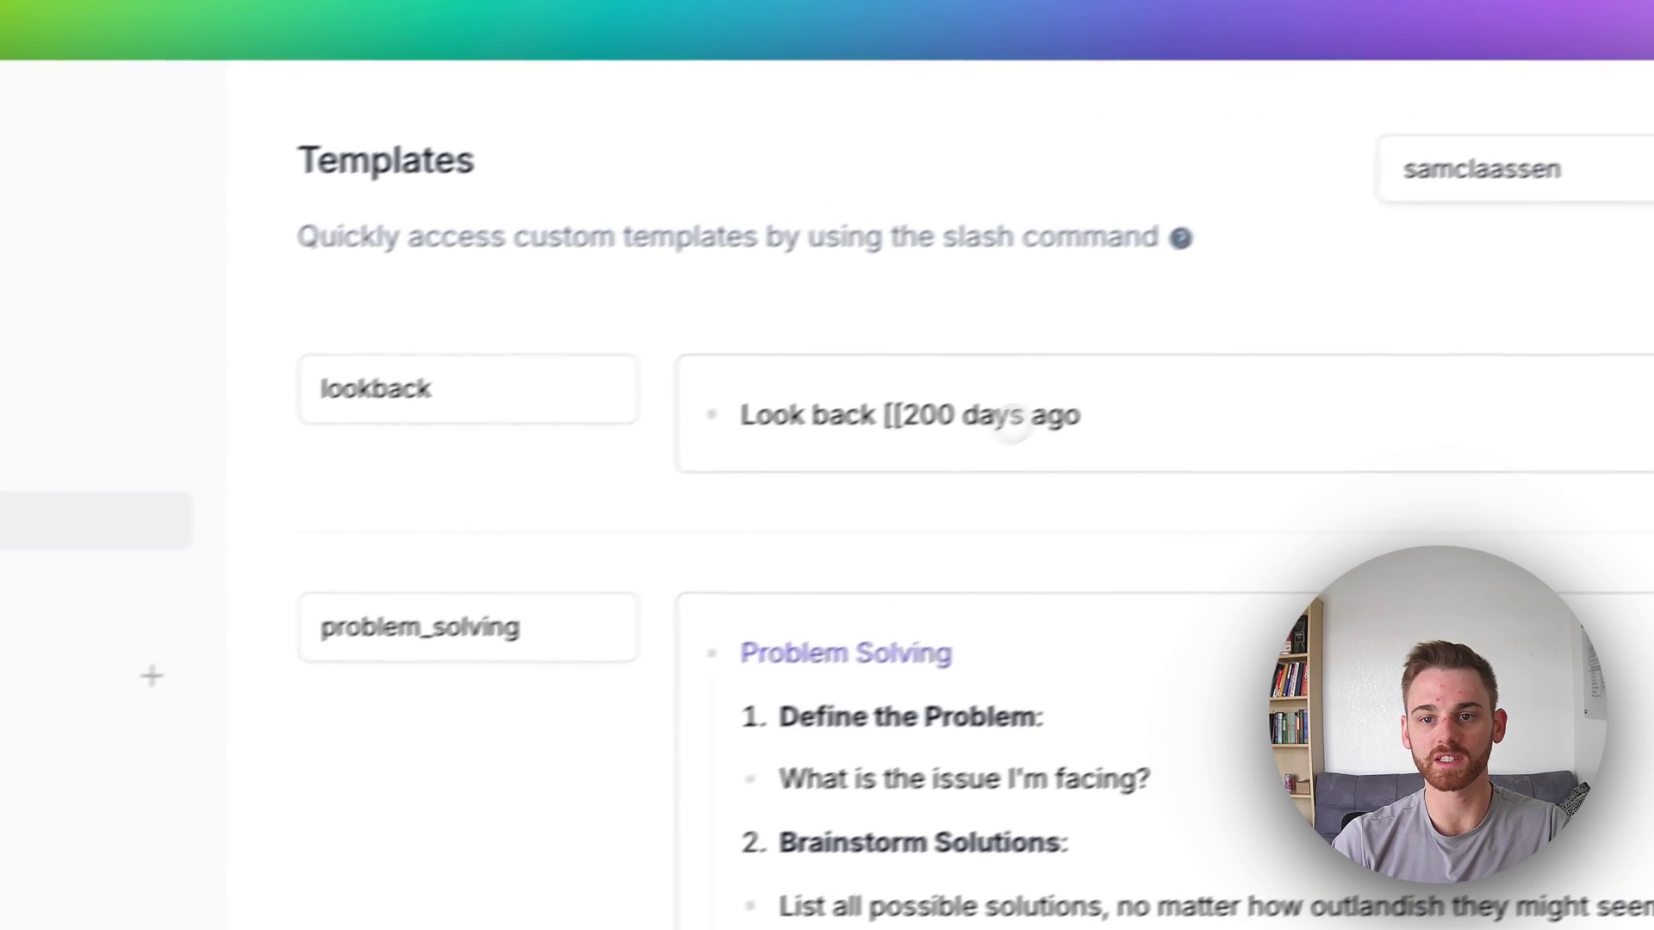
pyautogui.click(1137, 418)
pyautogui.tripleClick(1138, 418)
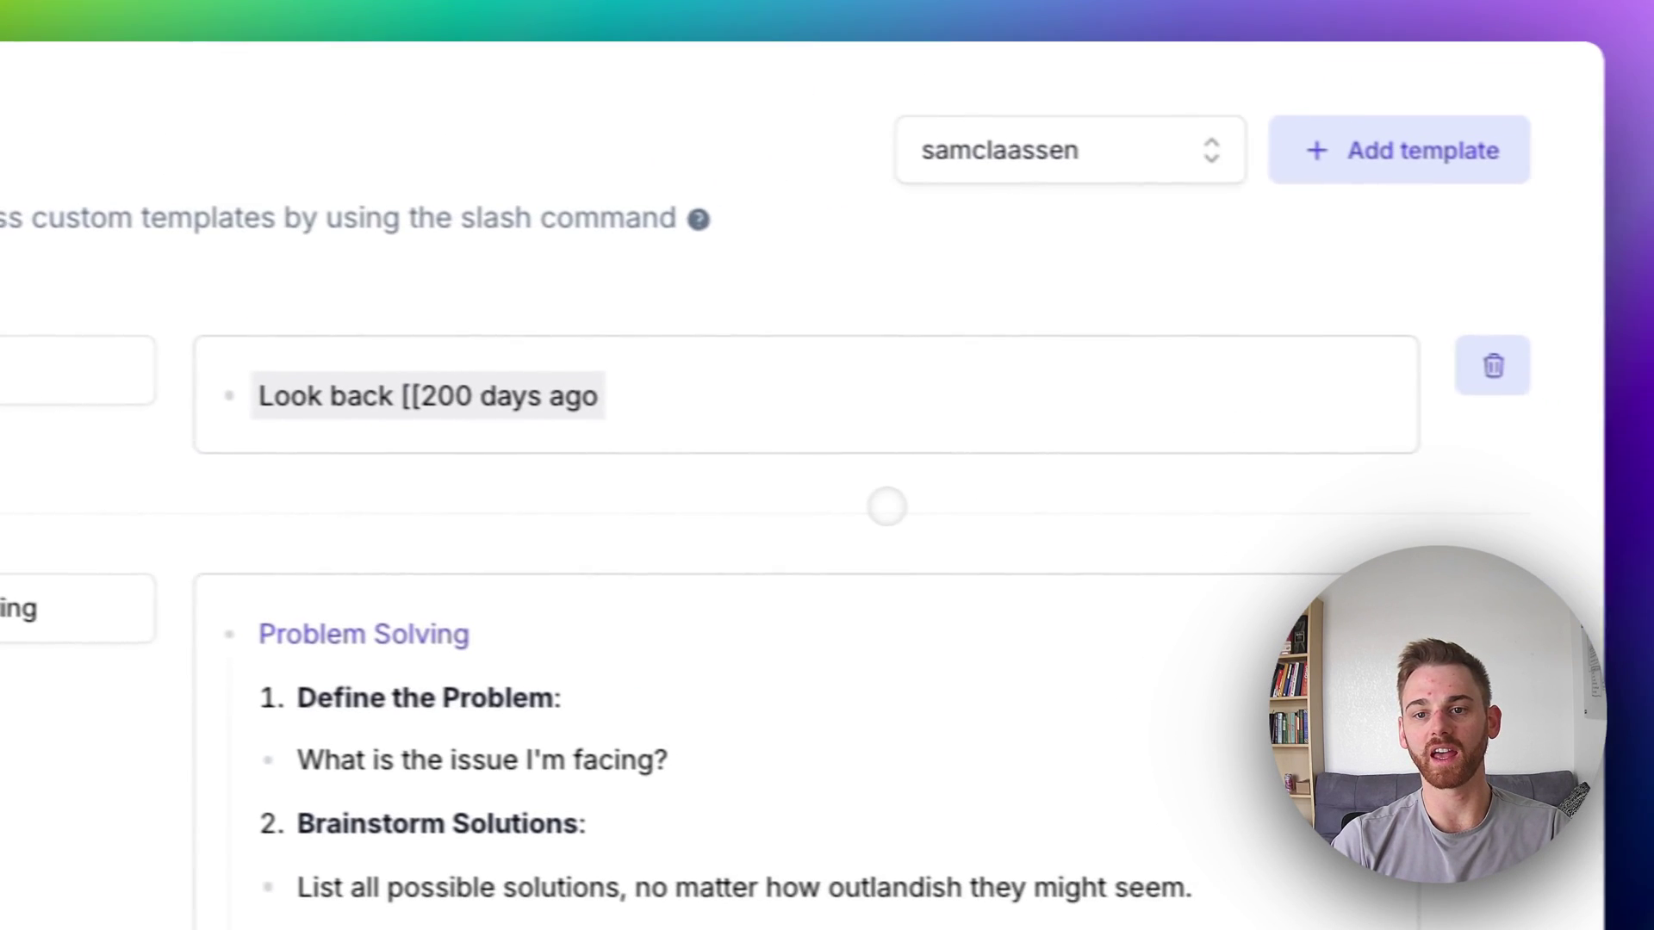
pyautogui.click(871, 432)
pyautogui.click(1242, 502)
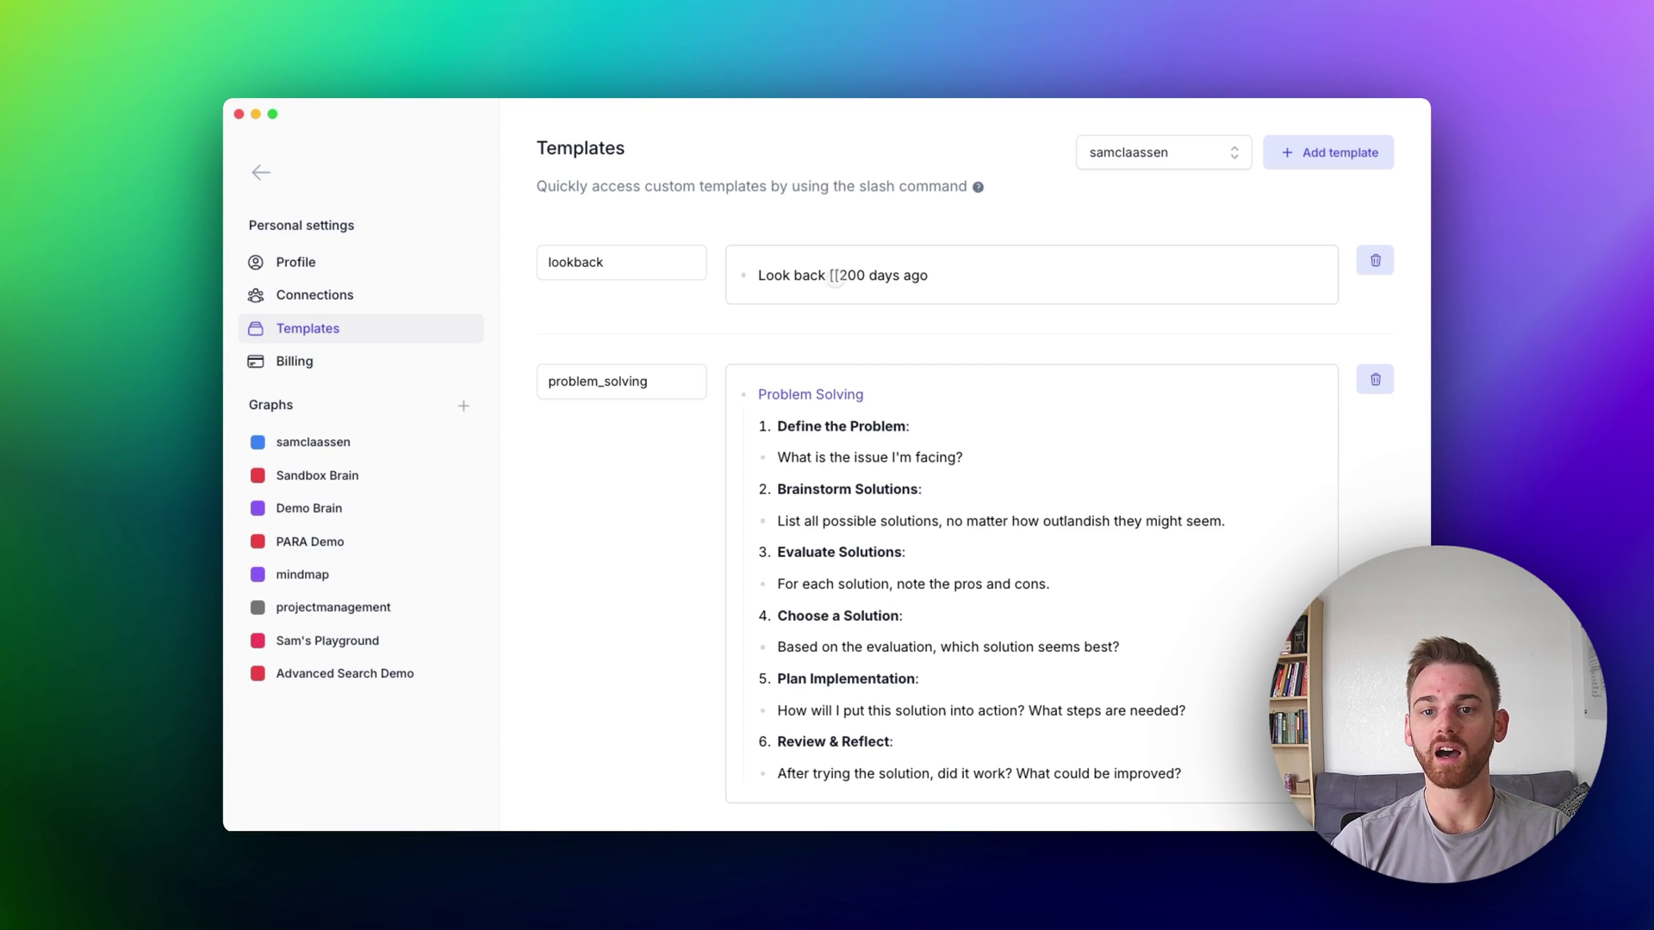
pyautogui.click(840, 275)
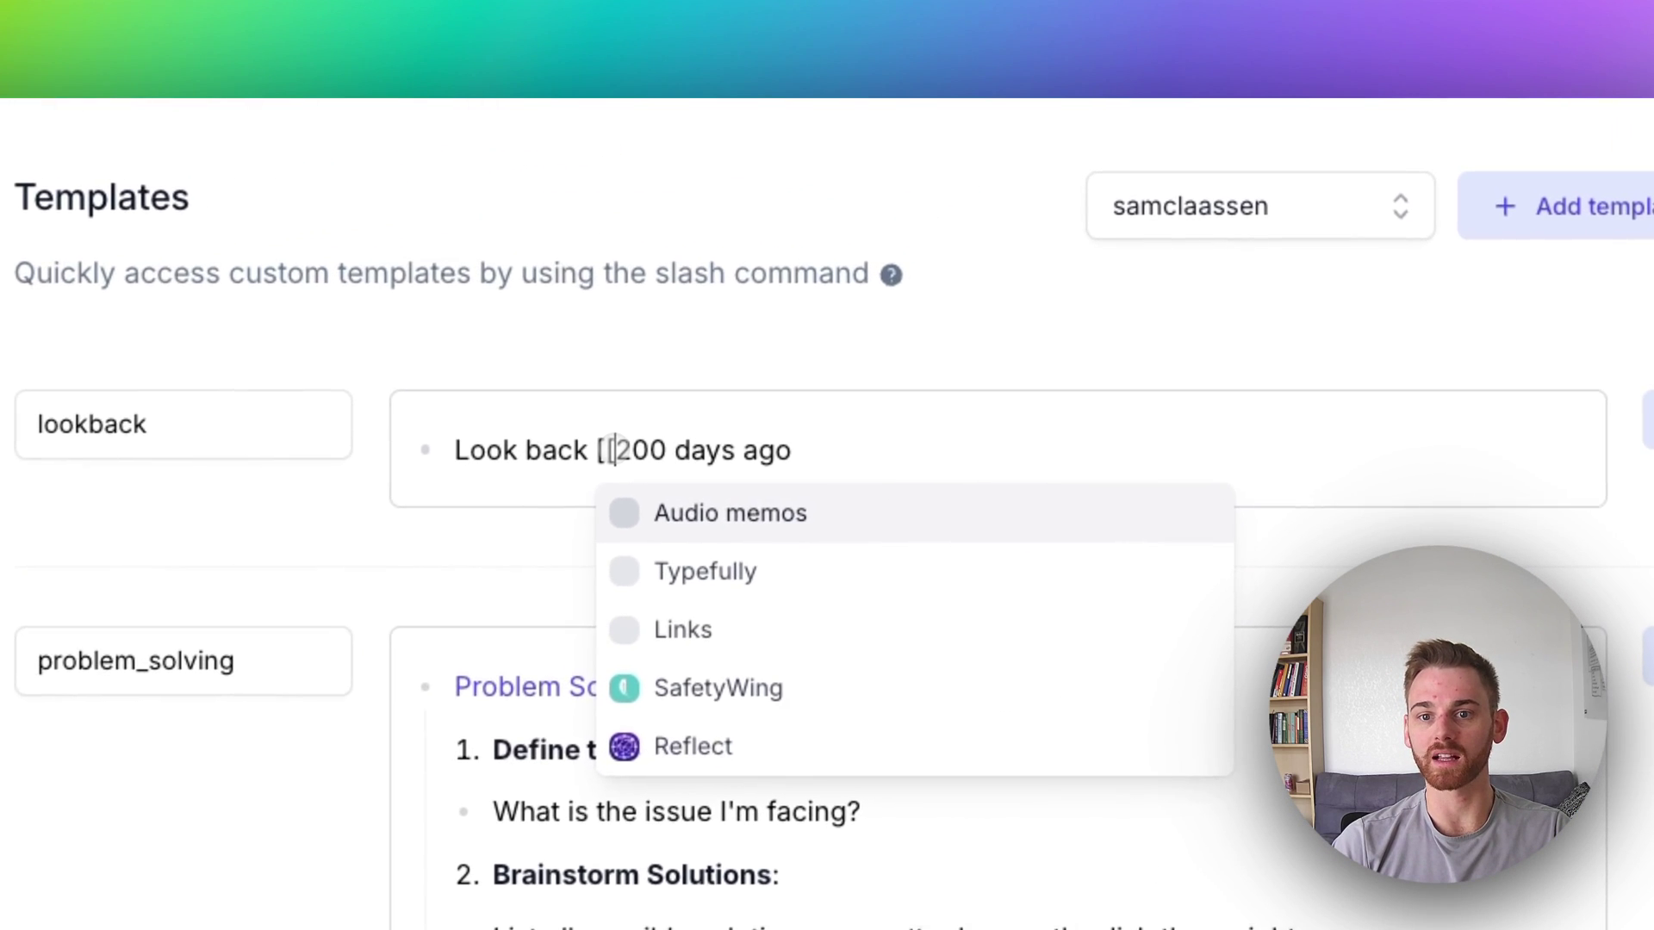
pyautogui.click(922, 444)
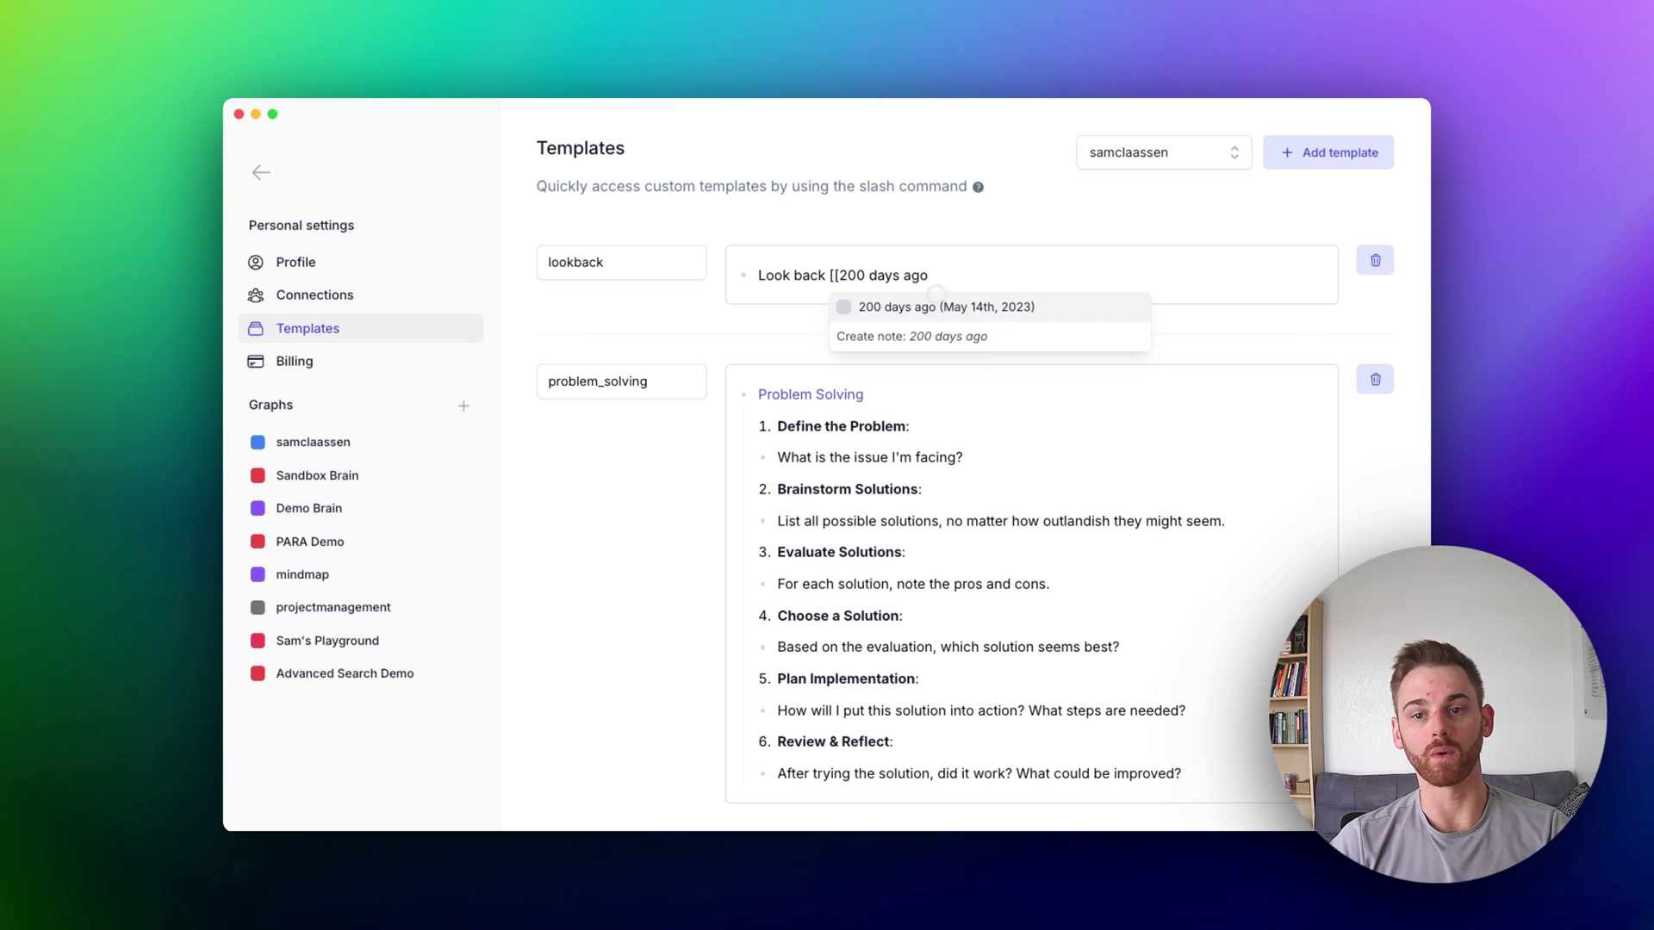
# Insert the lookback template in the November 30th daily note and resolve its link to 200 days ago (May 14th, 2023)
pyautogui.click(261, 173)
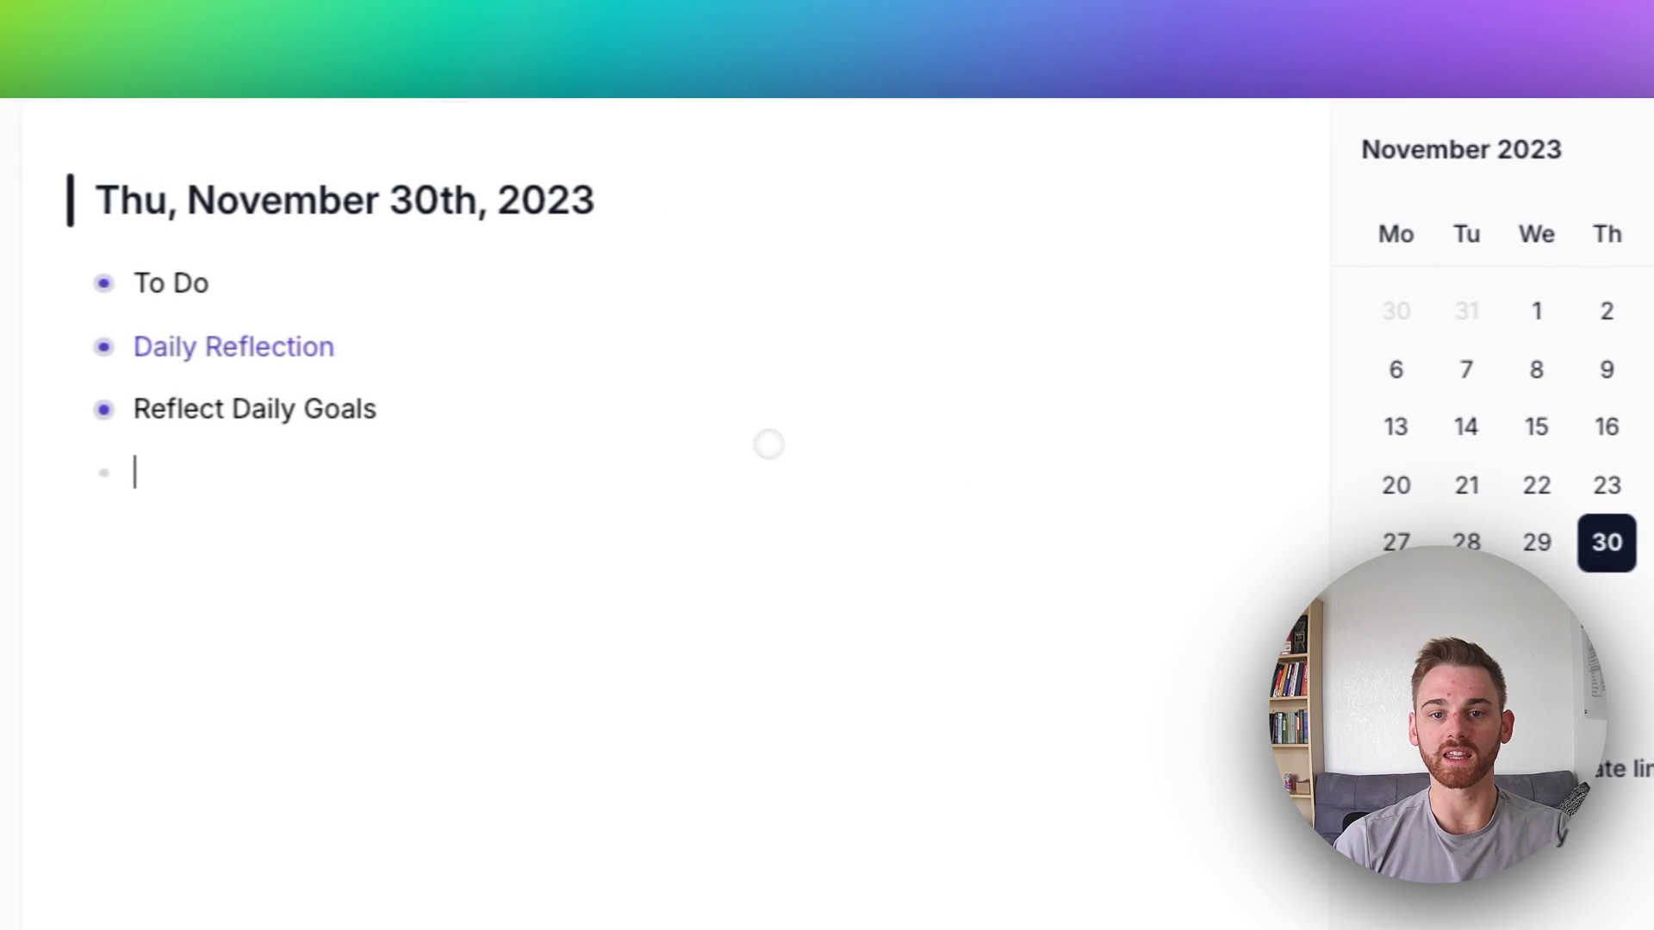
pyautogui.write('/look')
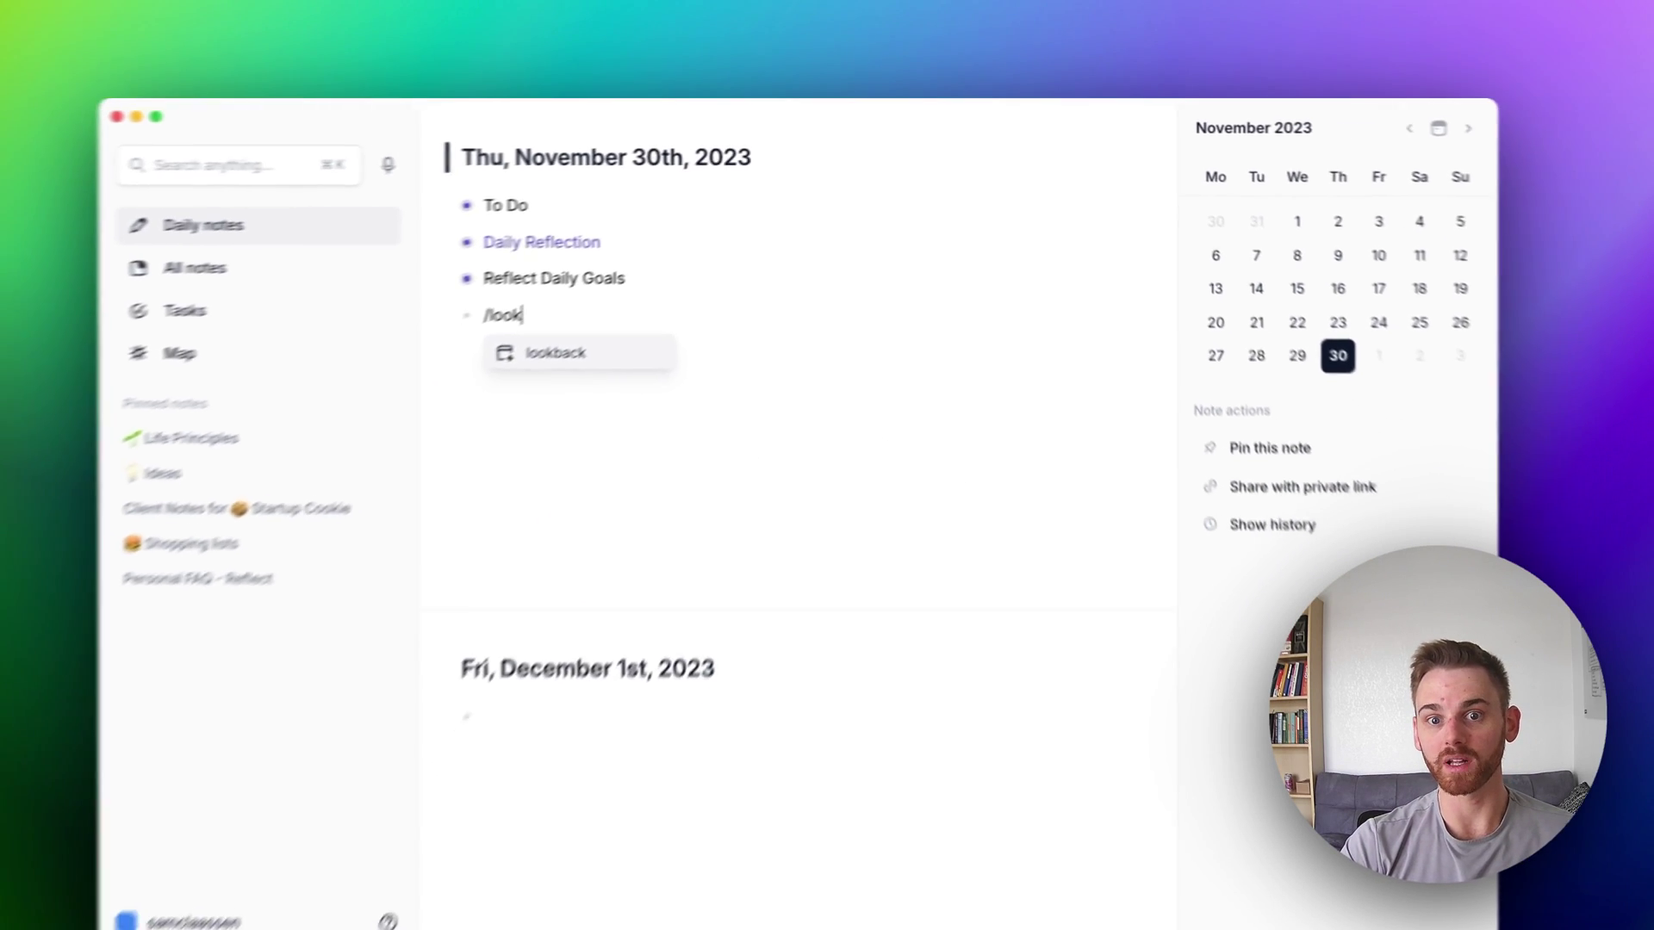
pyautogui.press('Return')
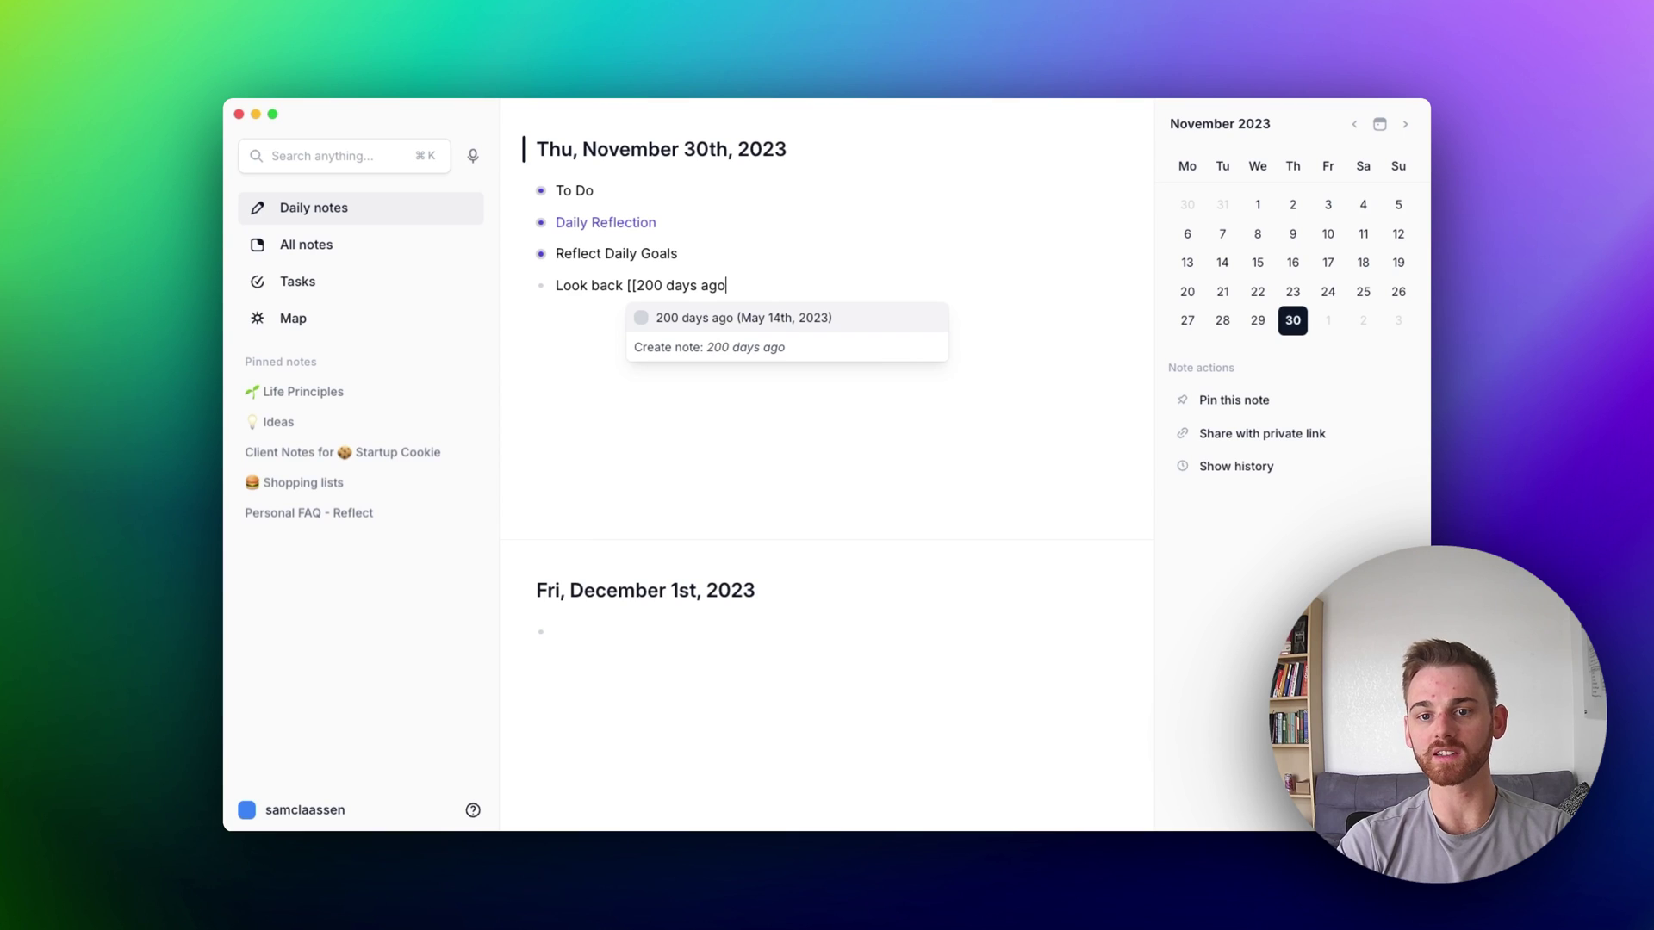
pyautogui.press('Return')
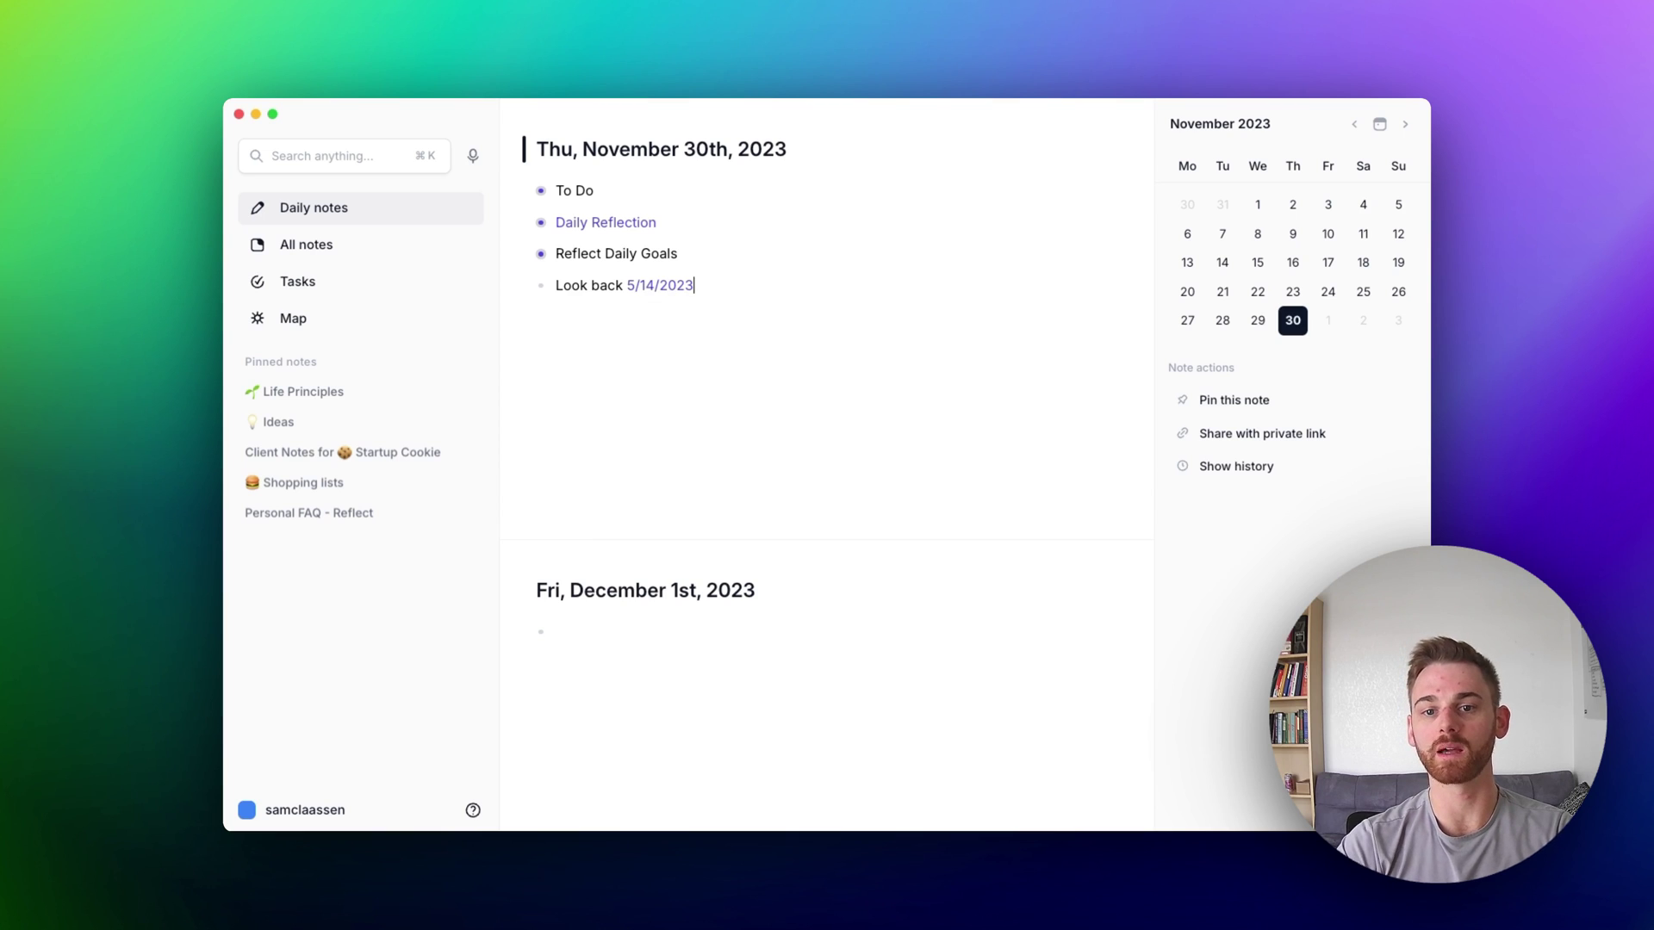